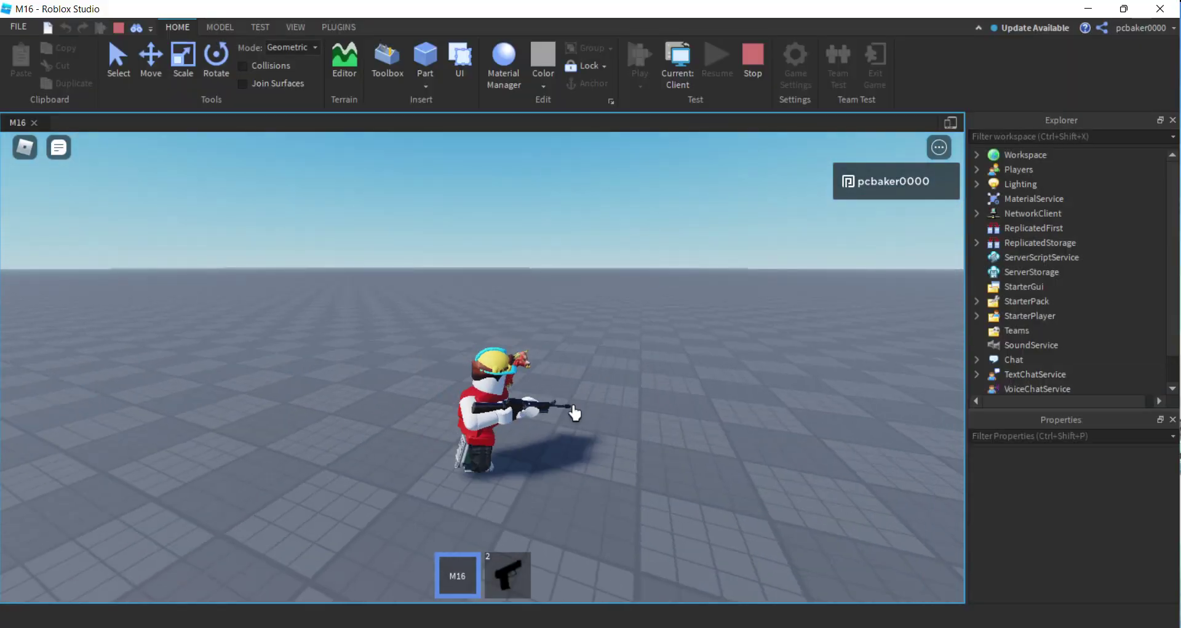
Test the M16 in play mode by walking with it and switching between it and the pistol
{"action": "key", "text": "d"}
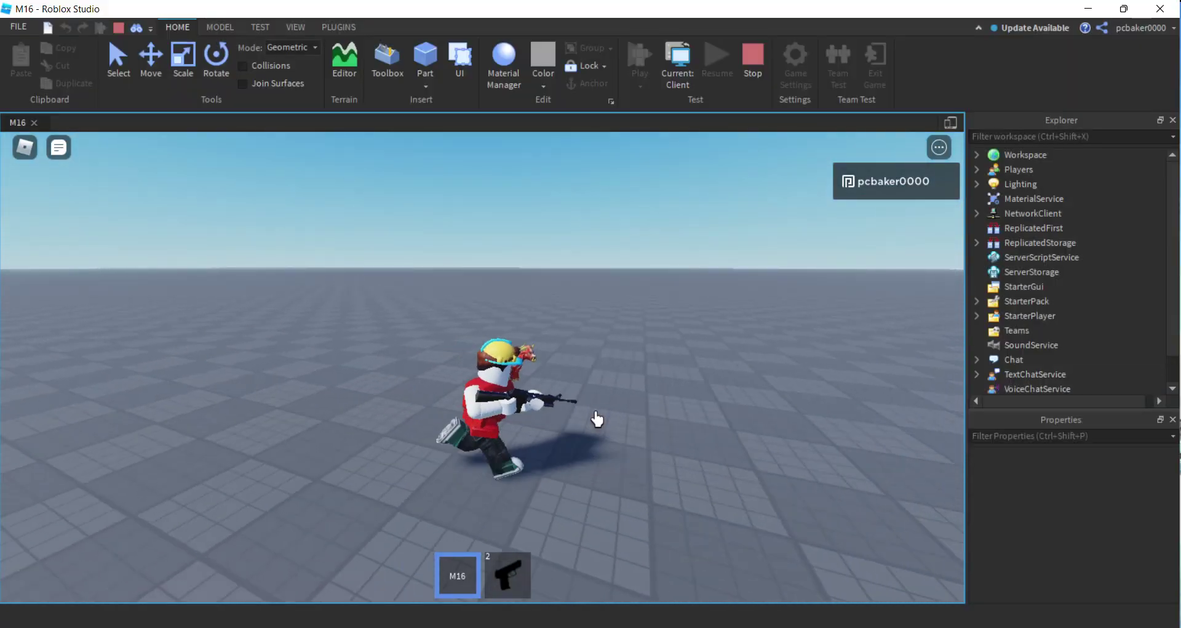
{"action": "key", "text": "d"}
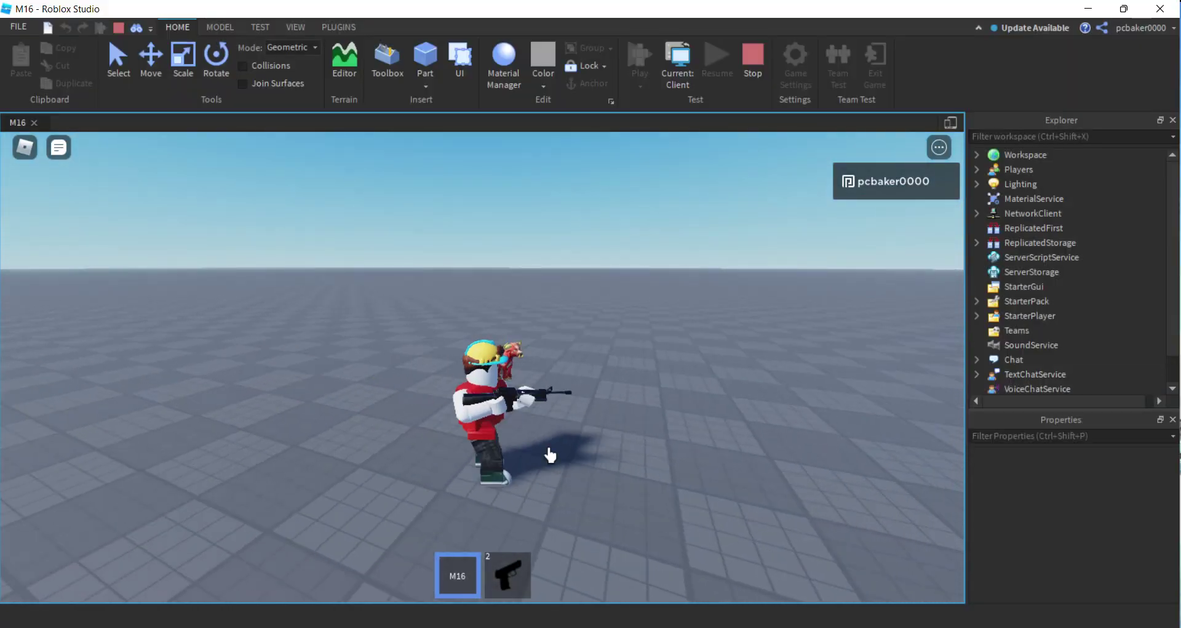
{"action": "right_click_drag", "start_coordinate": [553, 417], "coordinate": [558, 411]}
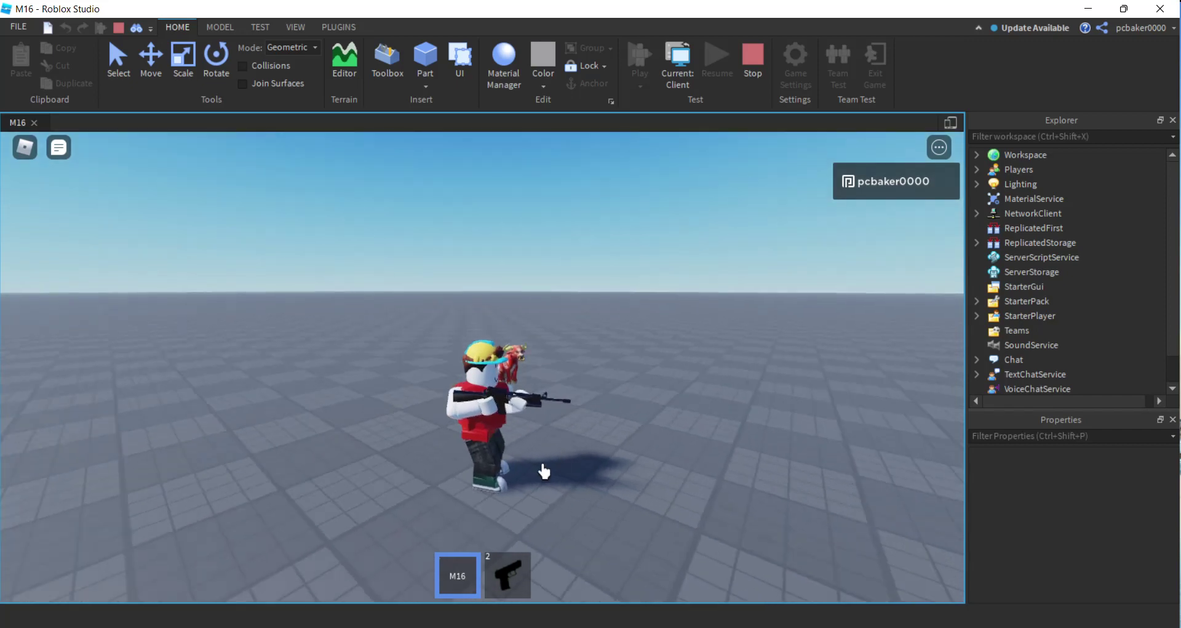
{"action": "left_click", "coordinate": [512, 576]}
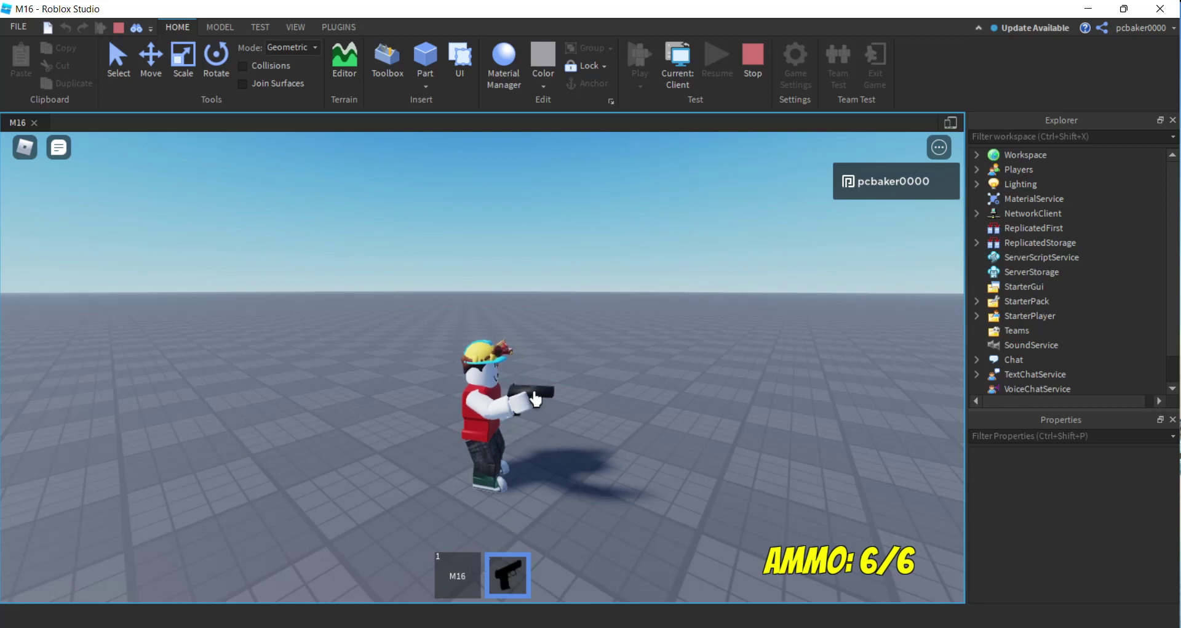
{"action": "left_click", "coordinate": [459, 583]}
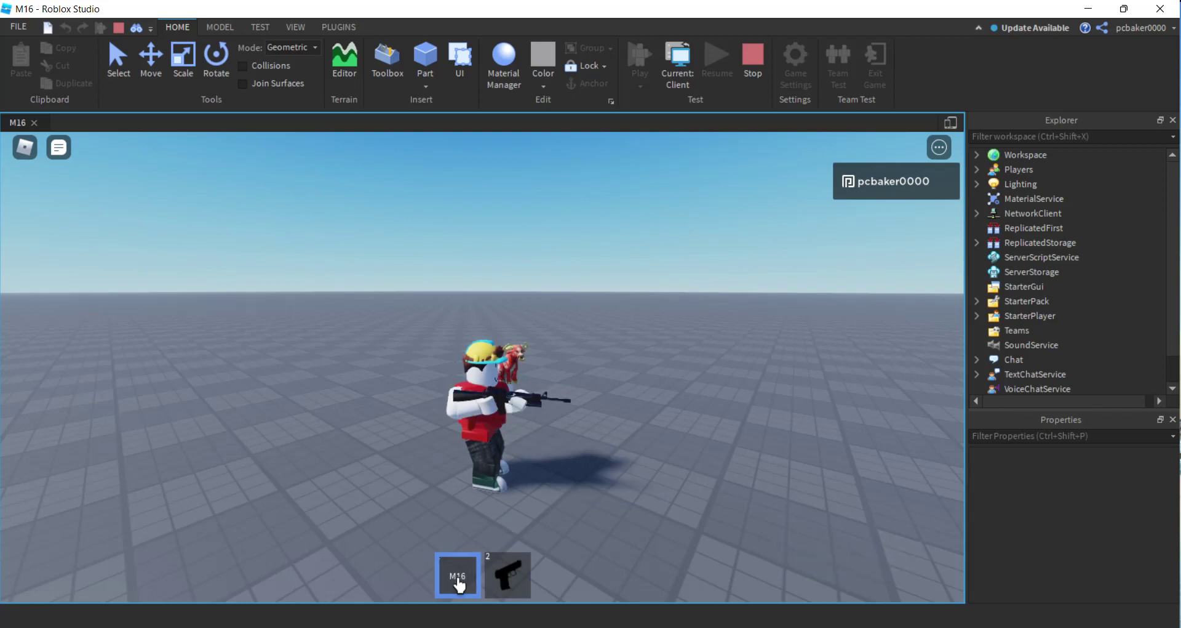
{"action": "left_click", "coordinate": [515, 574]}
{"action": "left_click", "coordinate": [451, 573]}
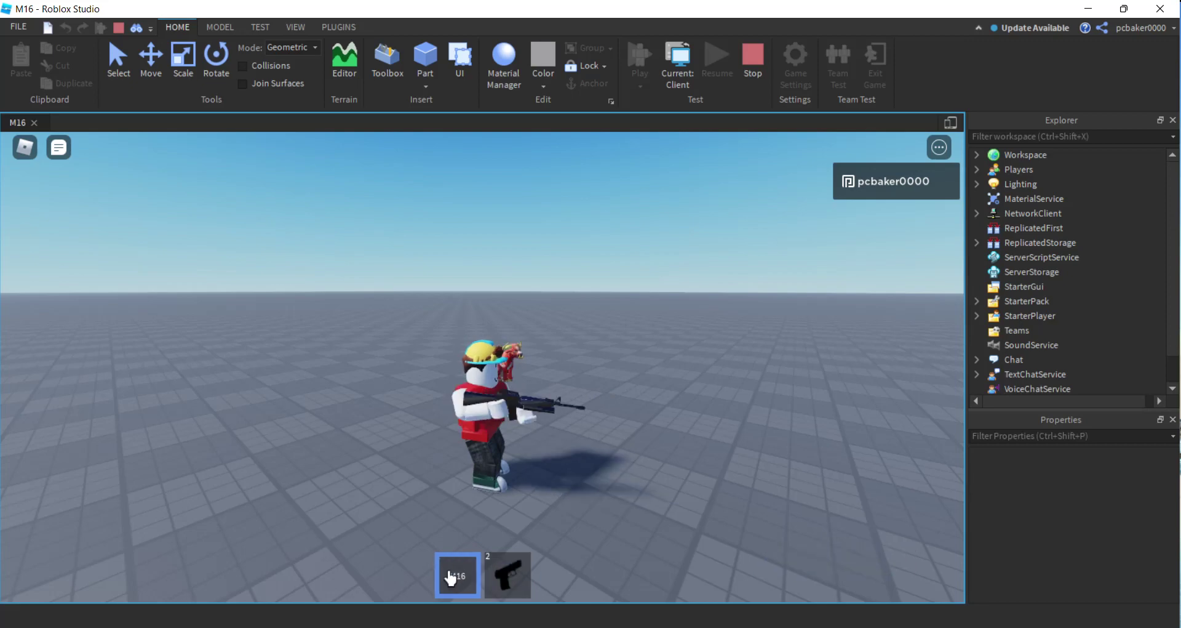
{"action": "right_click_drag", "start_coordinate": [614, 488], "coordinate": [603, 451]}
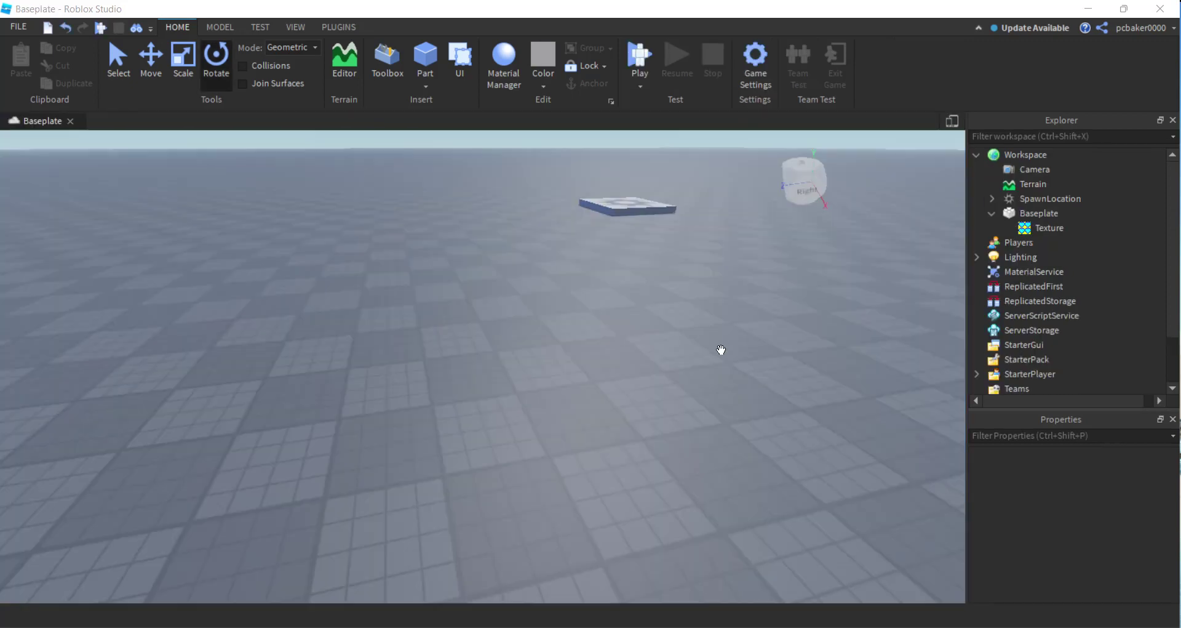
Insert the Meshes/viewmodel_m16 mesh from the Toolbox results for m16 into the Baseplate place, then close the Toolbox
{"action": "right_click_drag", "start_coordinate": [667, 368], "coordinate": [669, 365]}
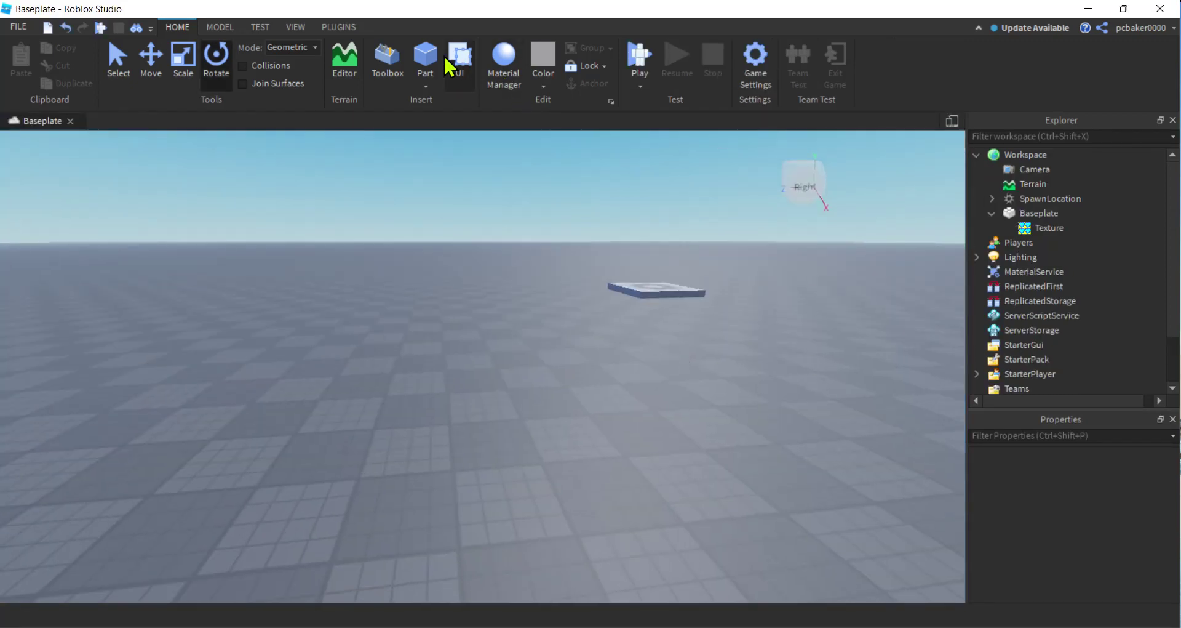
{"action": "left_click", "coordinate": [387, 64]}
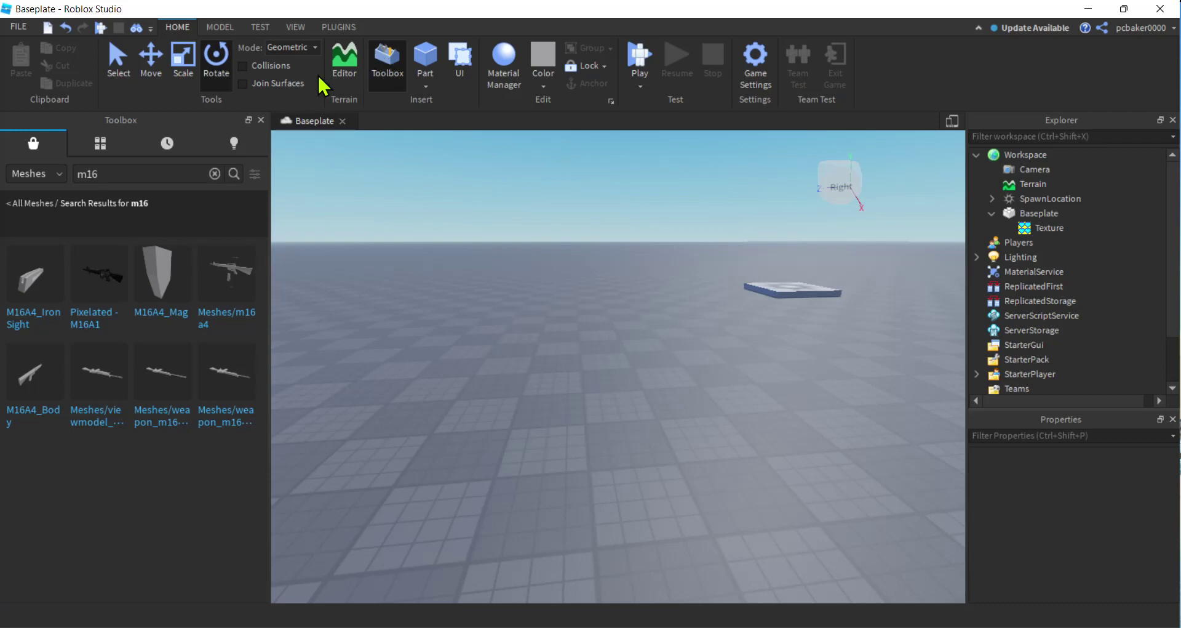
{"action": "left_click", "coordinate": [103, 173]}
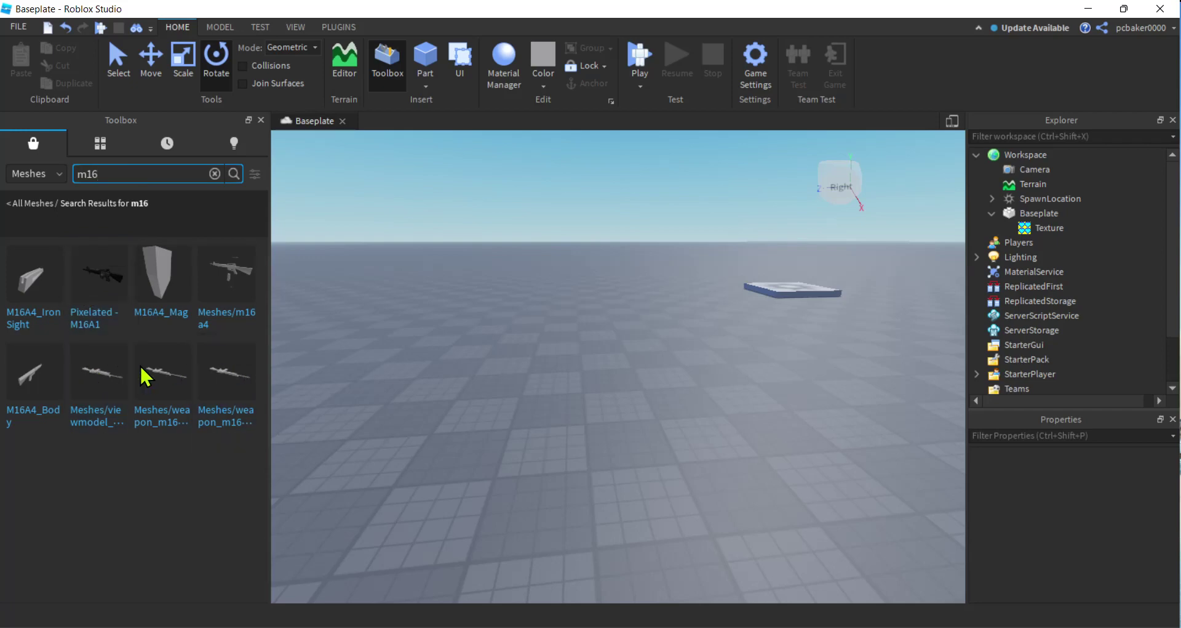
{"action": "left_click_drag", "start_coordinate": [101, 386], "coordinate": [610, 346]}
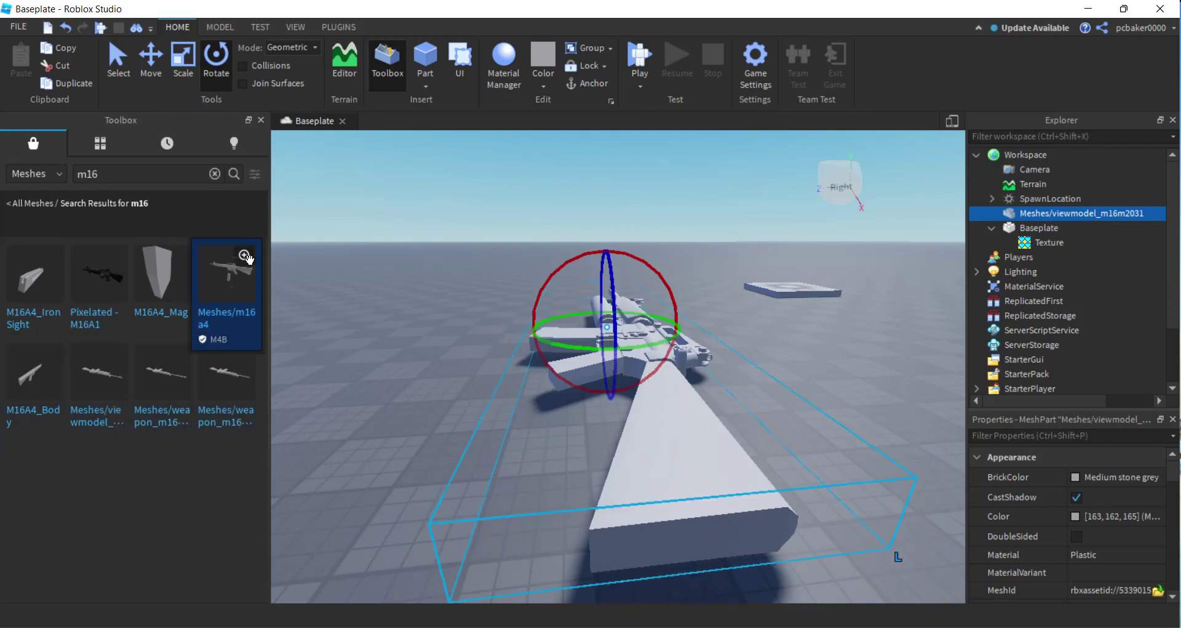
{"action": "left_click", "coordinate": [261, 120]}
{"action": "right_click_drag", "start_coordinate": [429, 276], "coordinate": [430, 274]}
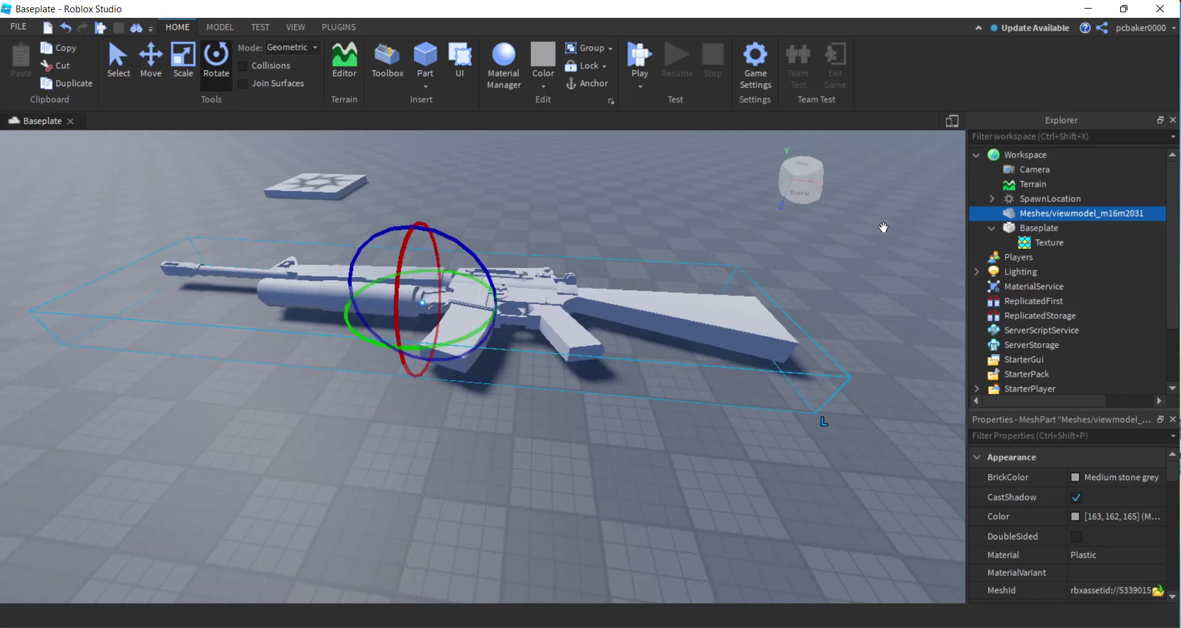
Rename the inserted M16 mesh as GunPart
{"action": "double_click", "coordinate": [1061, 214]}
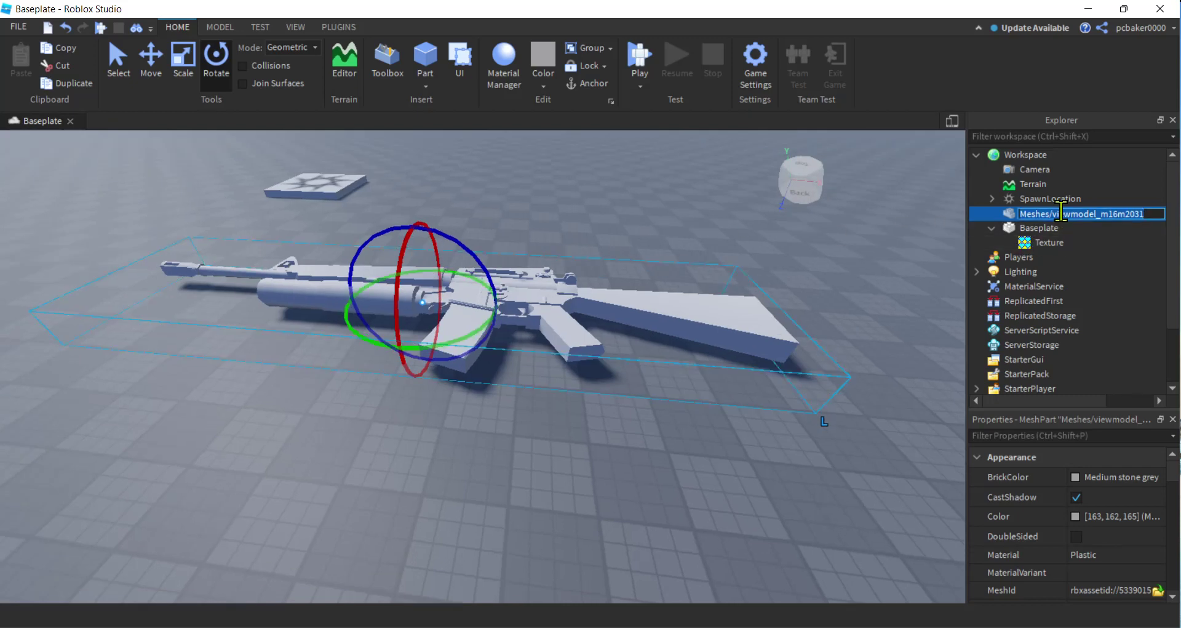
{"action": "type", "text": "GunPart"}
{"action": "key", "text": "Return"}
{"action": "right_click_drag", "start_coordinate": [757, 409], "coordinate": [758, 410]}
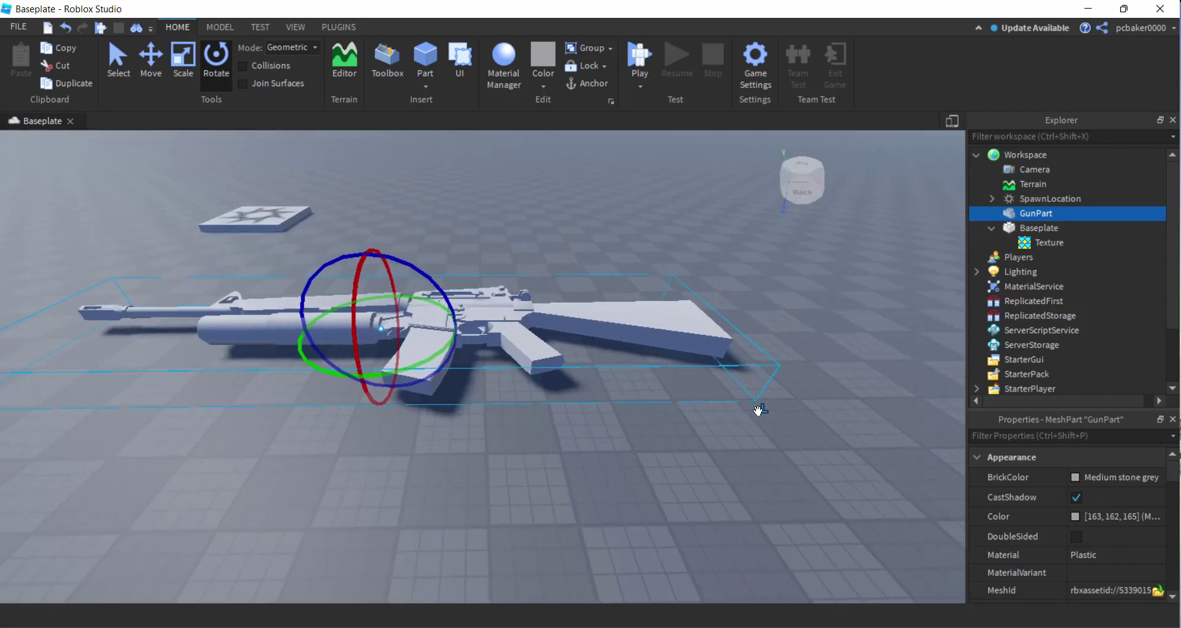
Set GunPart's BrickColor to Dark stone grey and its material to Metal
{"action": "left_click", "coordinate": [1081, 479]}
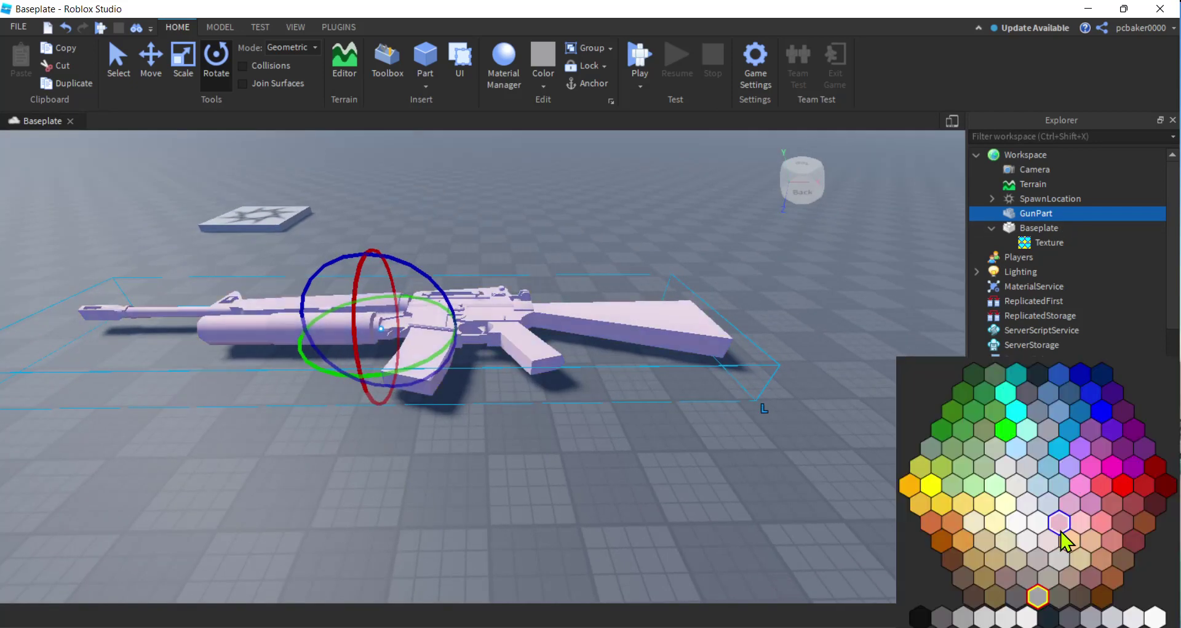
{"action": "left_click", "coordinate": [1017, 598]}
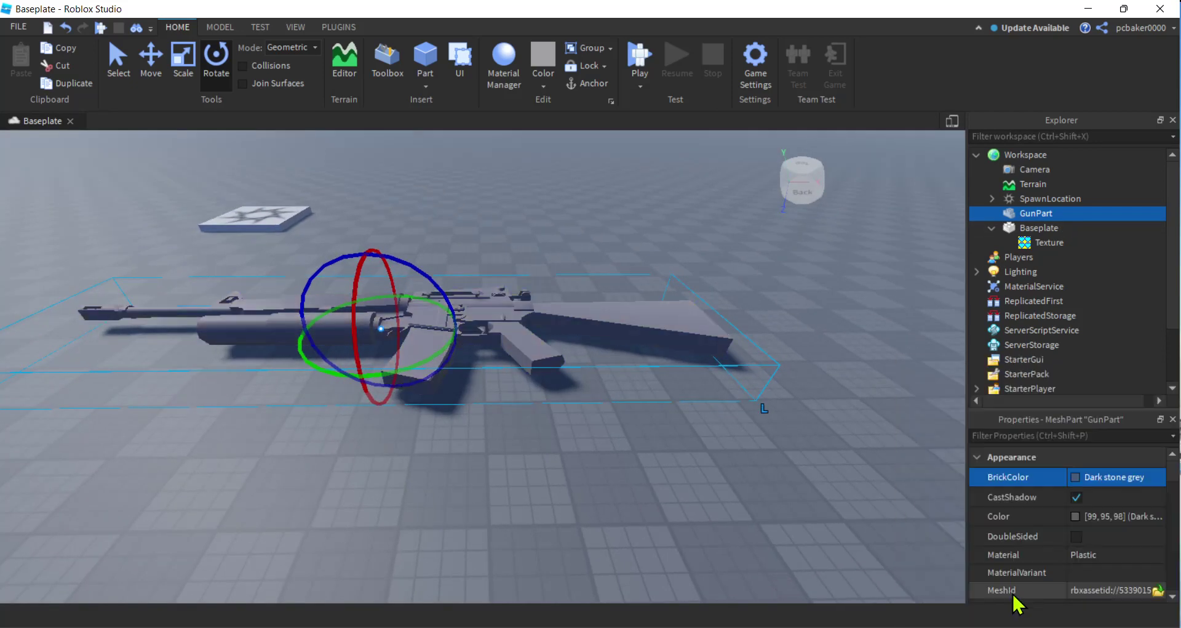
{"action": "left_click", "coordinate": [1080, 554]}
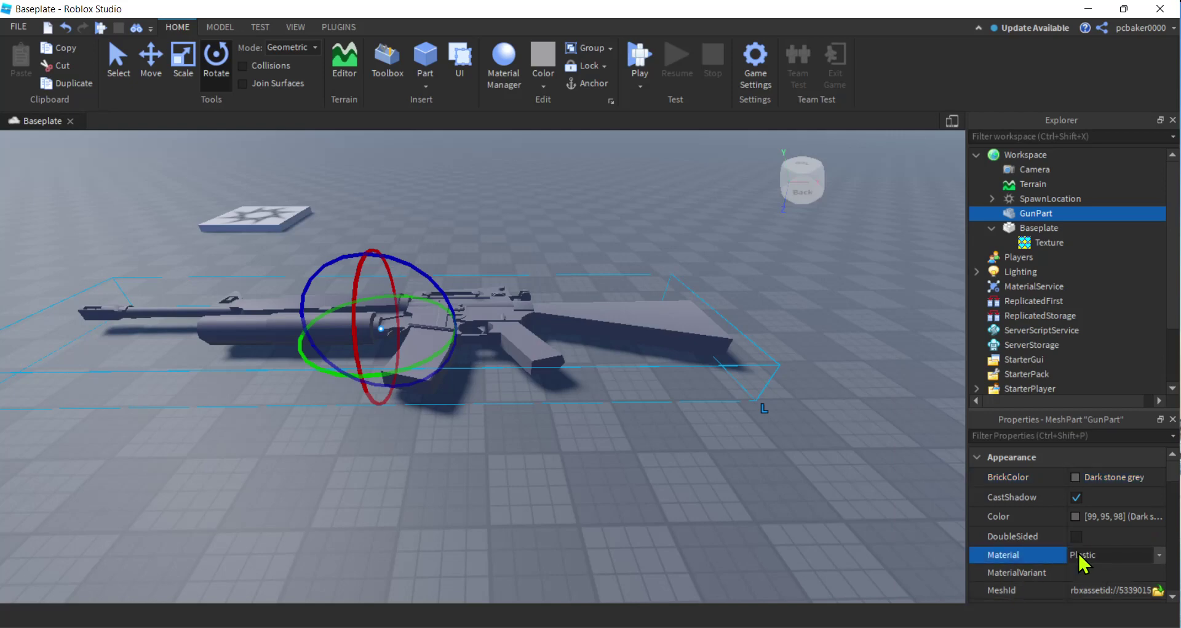
{"action": "key", "text": "m"}
Scale GunPart down along its length and overall to a size of about 3.602, 0.241, 1.157
{"action": "scroll", "coordinate": [1081, 561], "scroll_direction": "down", "scroll_amount": 1}
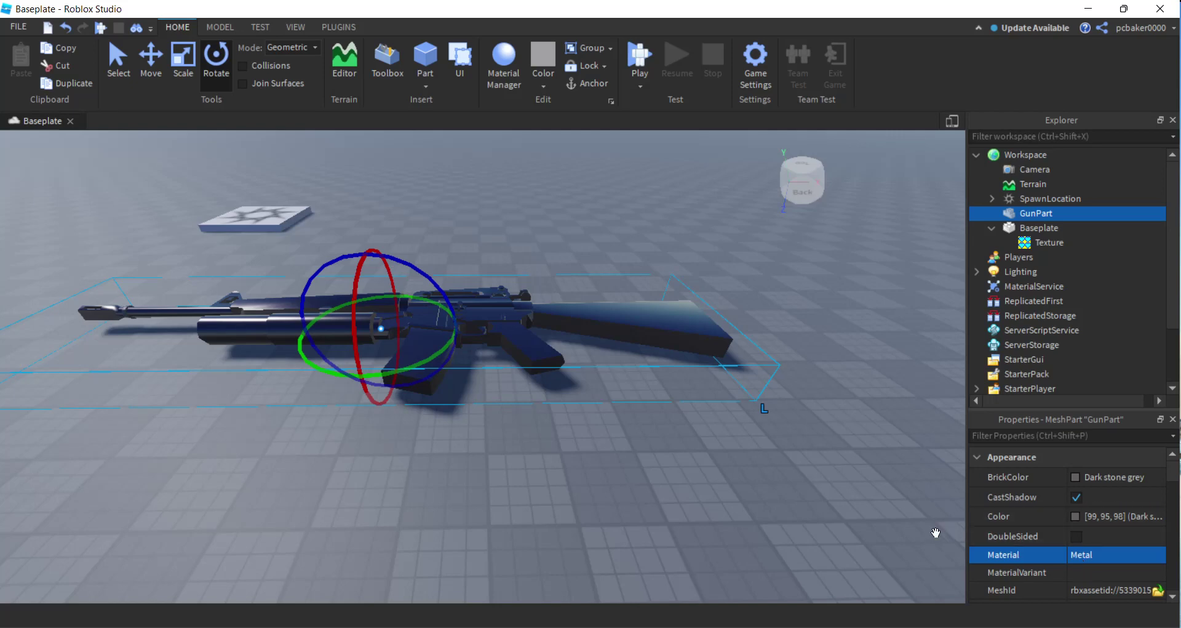
{"action": "scroll", "coordinate": [1055, 505], "scroll_direction": "down", "scroll_amount": 1}
{"action": "scroll", "coordinate": [1056, 512], "scroll_direction": "down", "scroll_amount": 6}
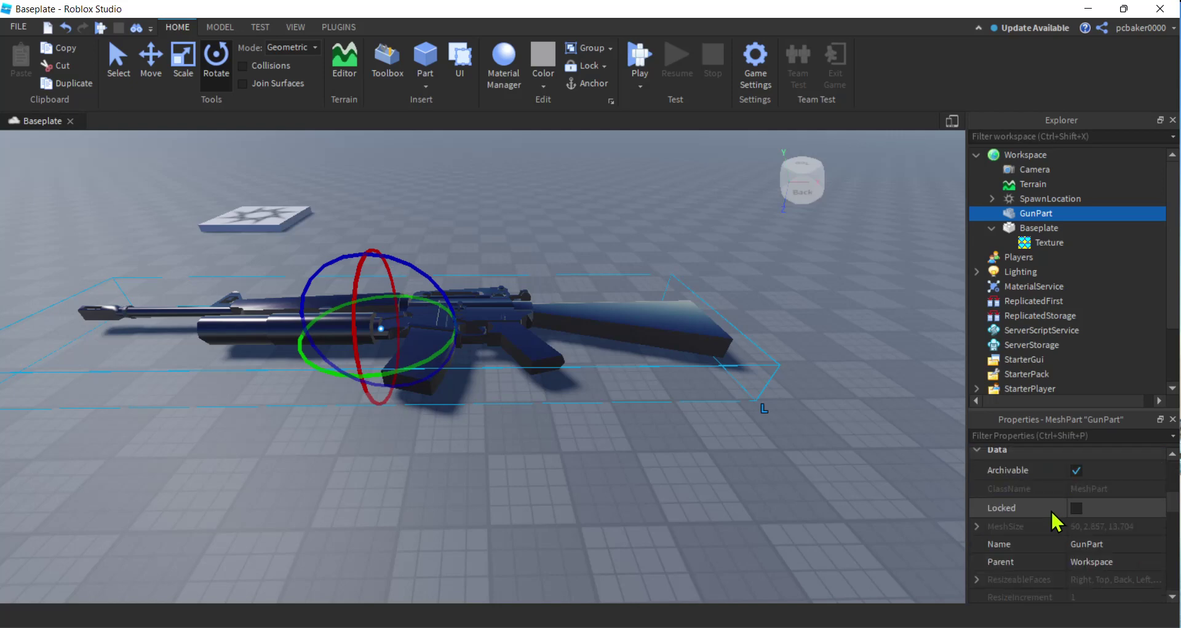
{"action": "right_click_drag", "start_coordinate": [864, 496], "coordinate": [859, 491]}
{"action": "scroll", "coordinate": [862, 492], "scroll_direction": "up", "scroll_amount": 2}
{"action": "scroll", "coordinate": [860, 491], "scroll_direction": "down", "scroll_amount": 2}
{"action": "key", "text": "a"}
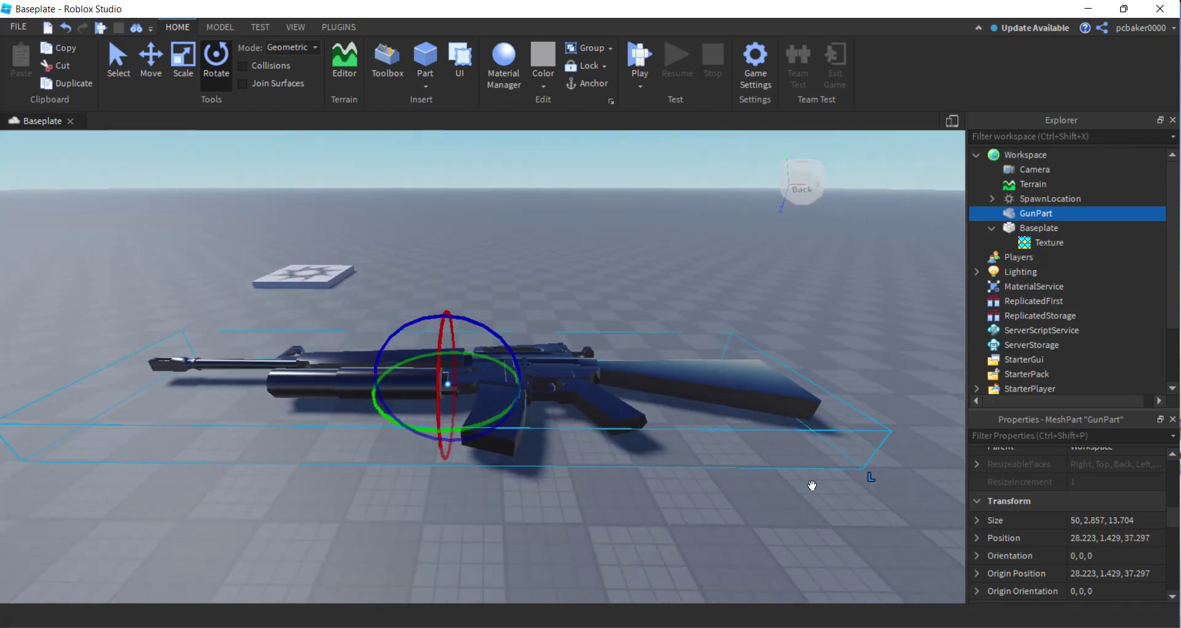
{"action": "left_click", "coordinate": [184, 61]}
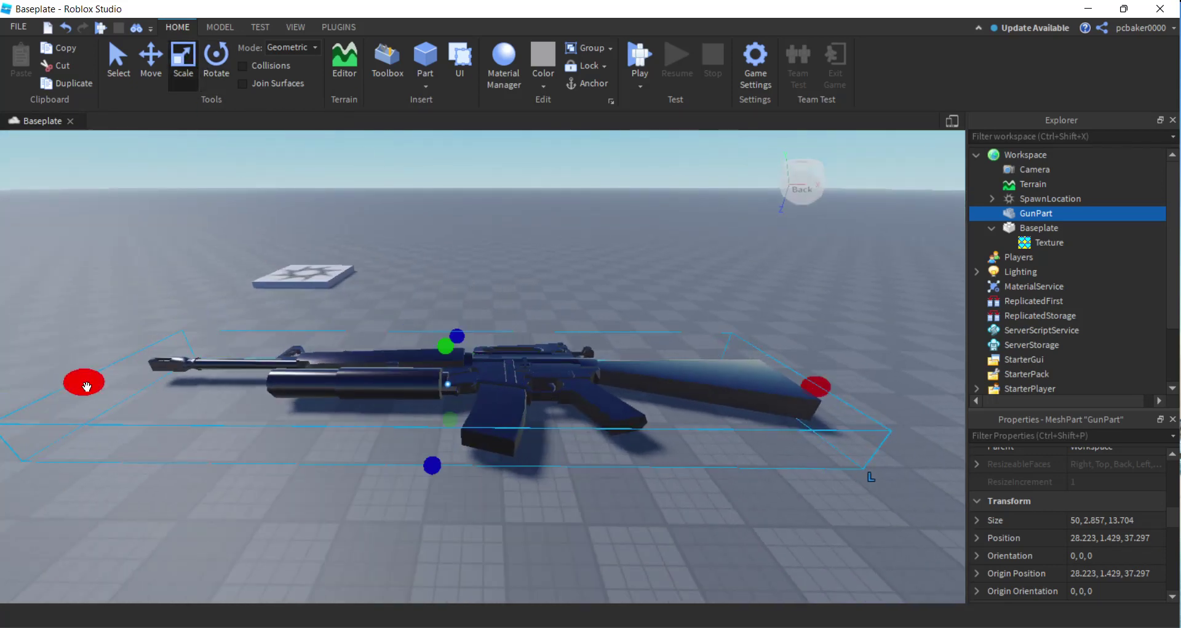
{"action": "left_click_drag", "start_coordinate": [86, 386], "coordinate": [694, 400]}
{"action": "right_click_drag", "start_coordinate": [739, 473], "coordinate": [693, 474]}
{"action": "key", "text": "f"}
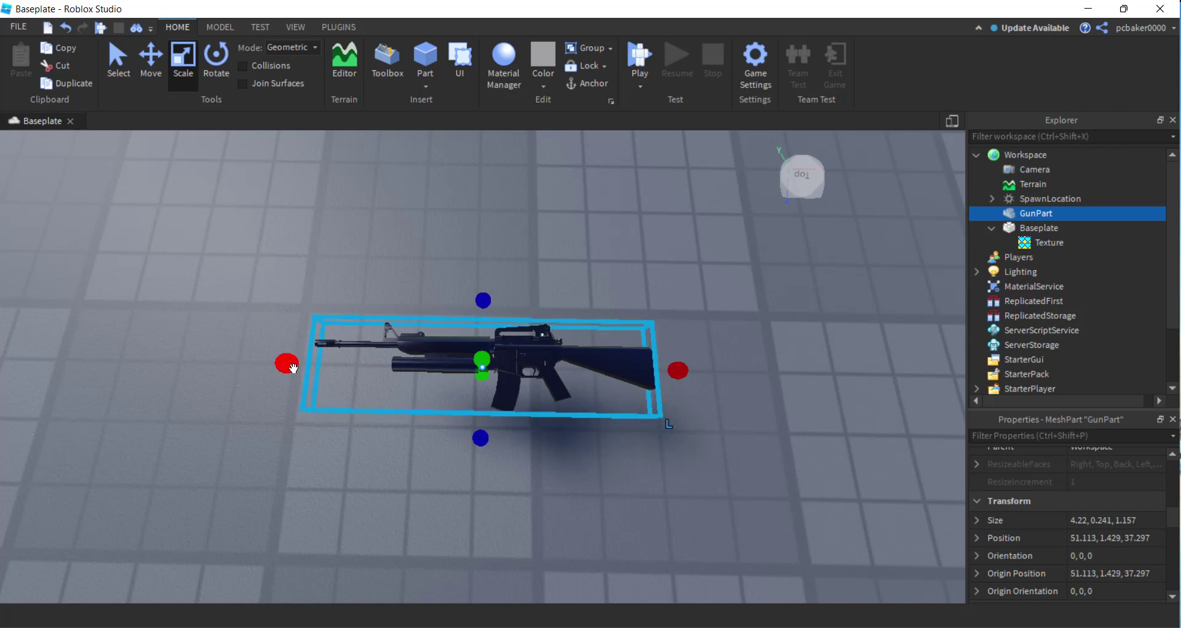
{"action": "left_click_drag", "start_coordinate": [285, 363], "coordinate": [335, 366]}
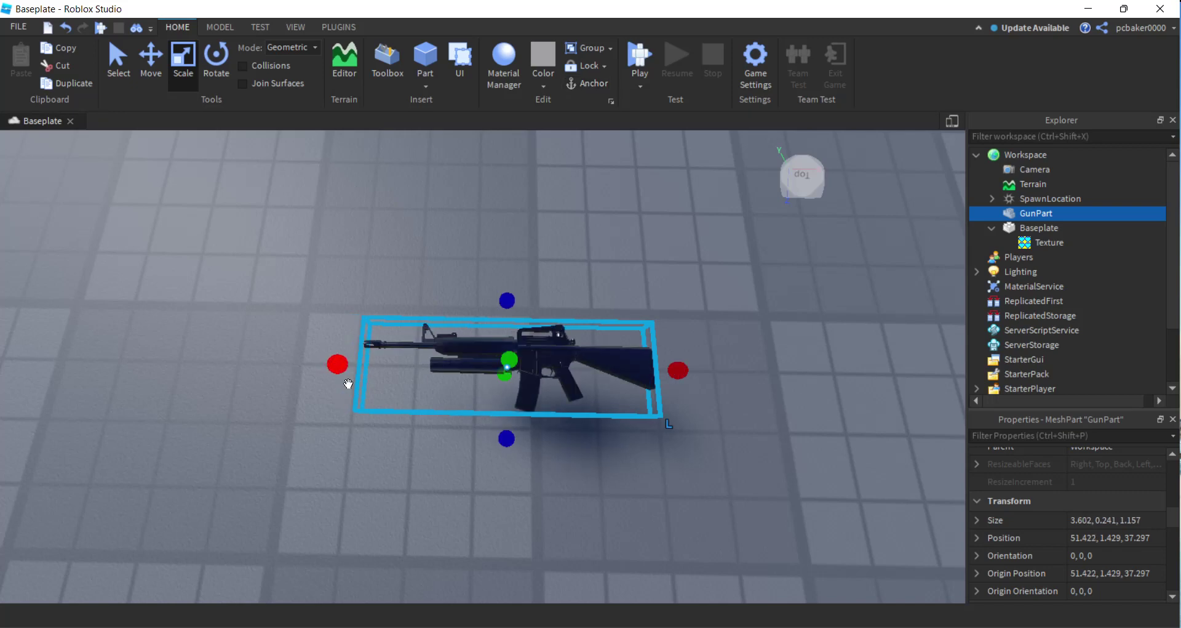
Rotate GunPart 90 degrees about its X axis so the gun stands upright
{"action": "right_click_drag", "start_coordinate": [586, 488], "coordinate": [585, 487]}
{"action": "key", "text": "d"}
{"action": "left_click", "coordinate": [221, 54]}
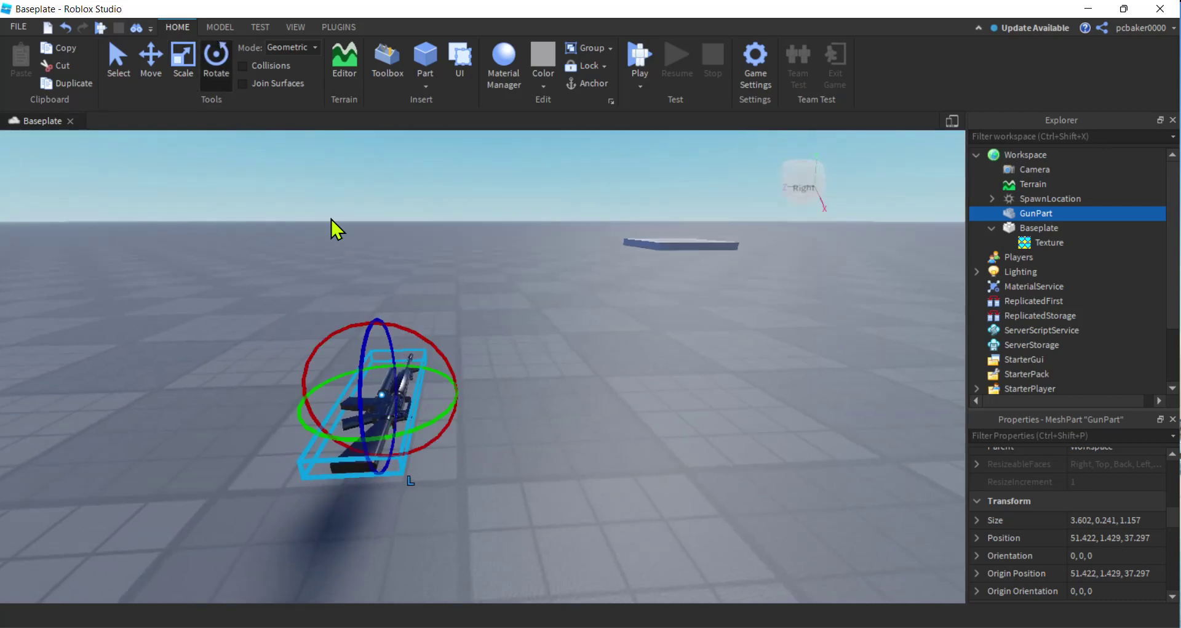
{"action": "left_click_drag", "start_coordinate": [397, 324], "coordinate": [306, 355]}
{"action": "right_click_drag", "start_coordinate": [570, 443], "coordinate": [569, 443]}
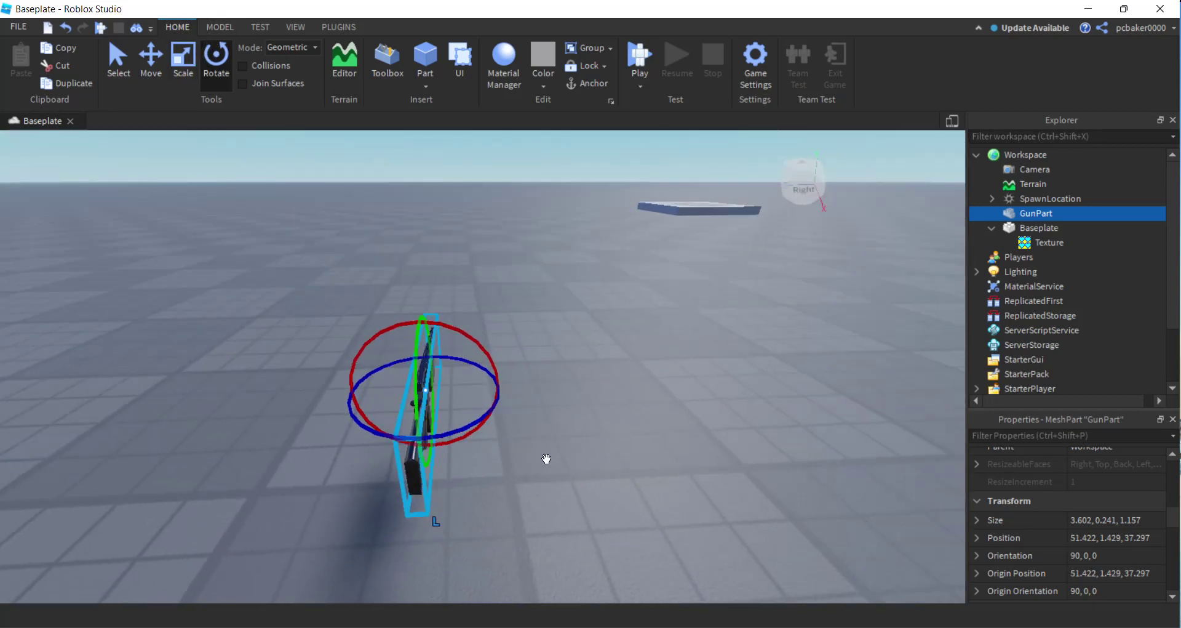
Thicken GunPart slightly along its Y axis to about 0.301 and deselect it
{"action": "left_click", "coordinate": [183, 65]}
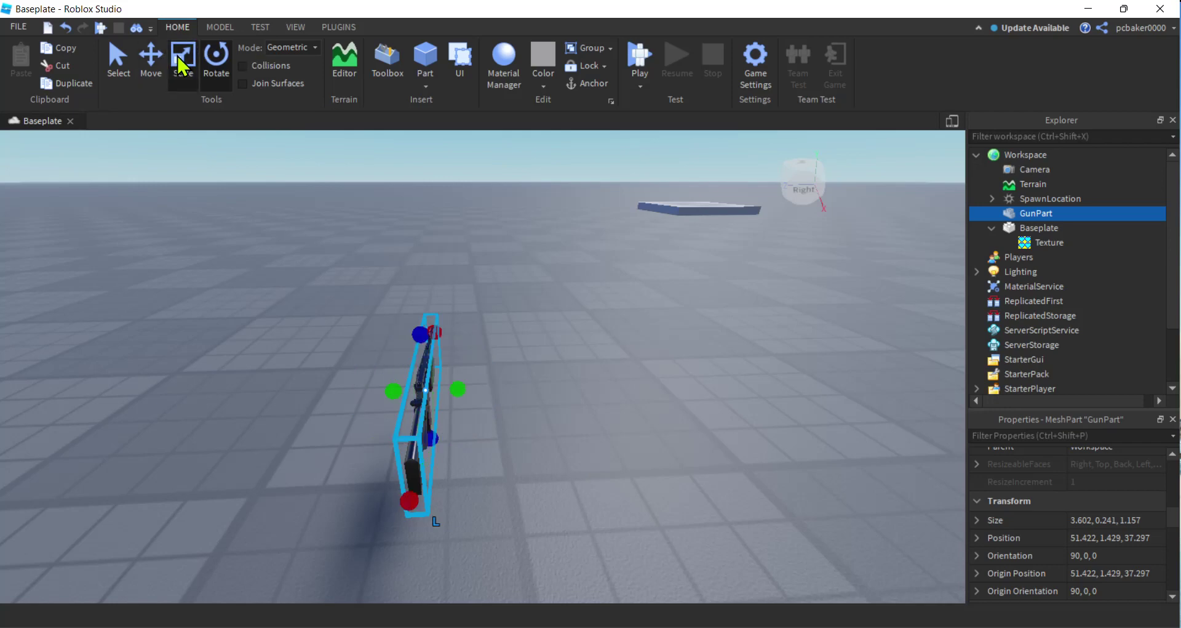
{"action": "left_click_drag", "start_coordinate": [469, 398], "coordinate": [463, 394]}
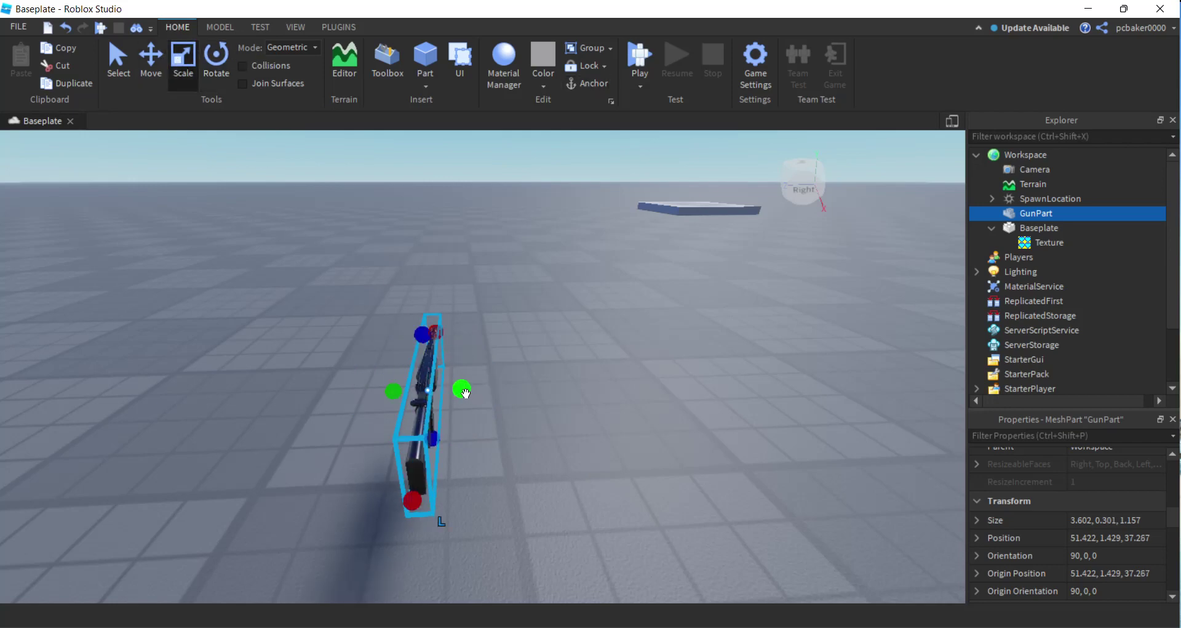
{"action": "left_click", "coordinate": [510, 425]}
{"action": "key", "text": "a"}
{"action": "right_click_drag", "start_coordinate": [511, 424], "coordinate": [493, 412]}
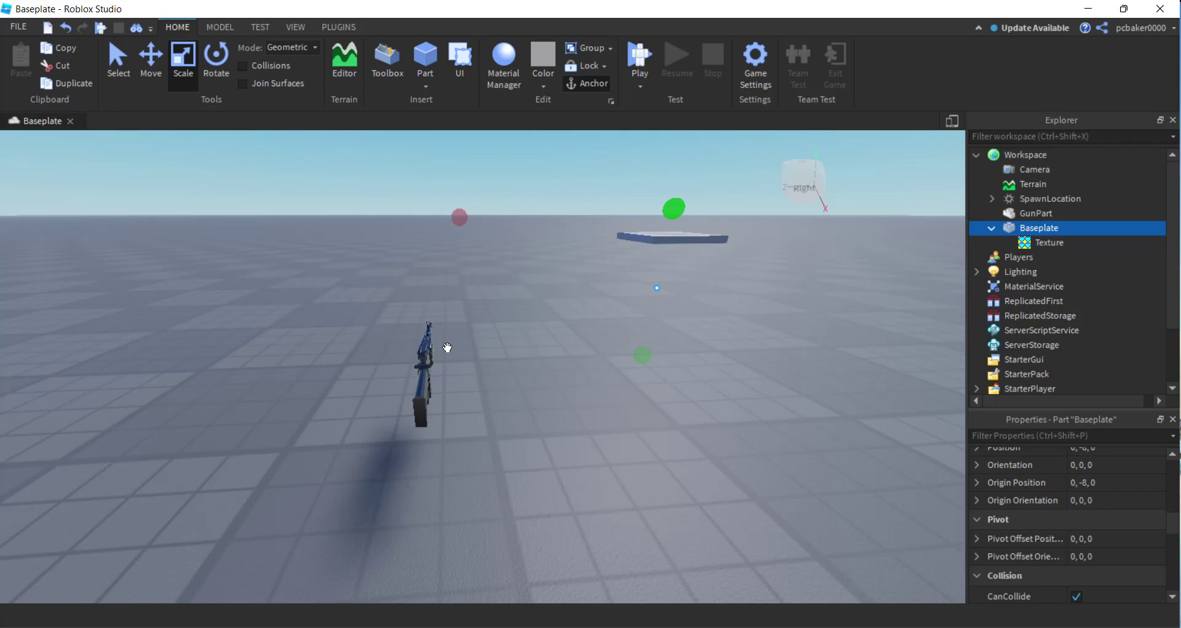
Add a Tool object to the Workspace
{"action": "left_click", "coordinate": [1025, 154]}
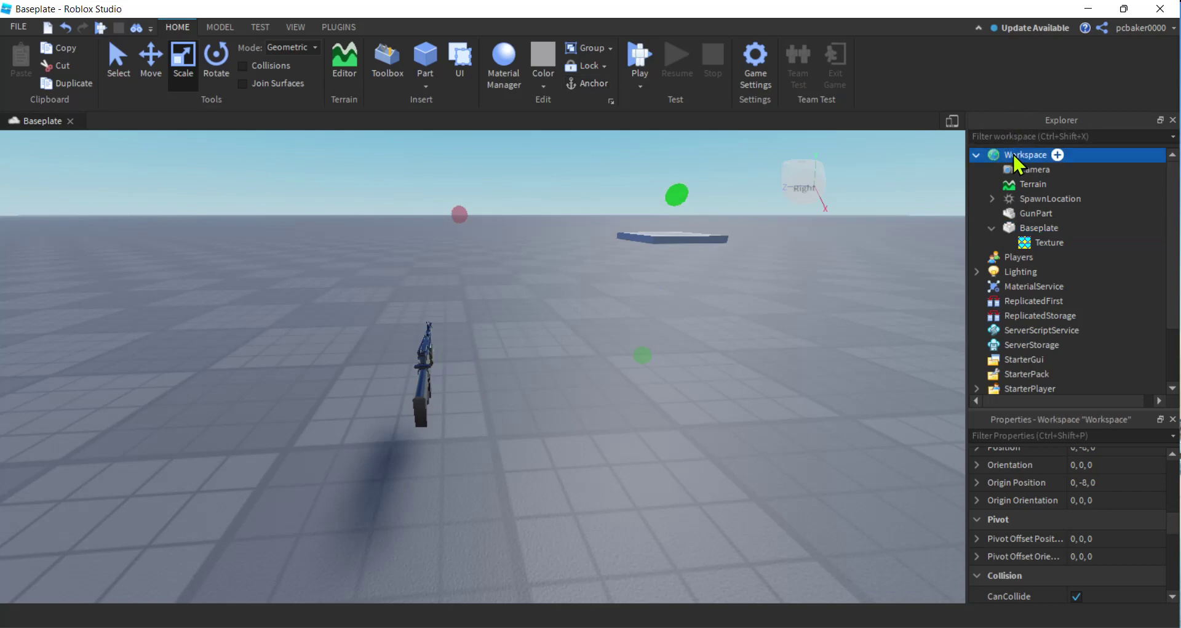
{"action": "left_click", "coordinate": [1057, 154]}
{"action": "type", "text": "t"}
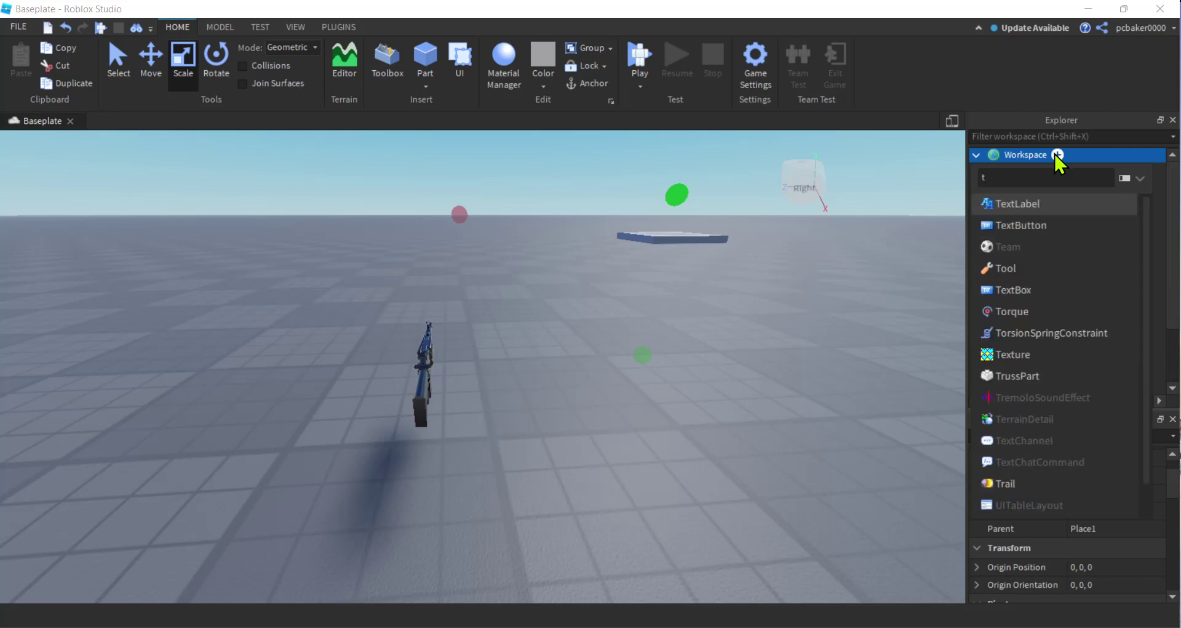
{"action": "left_click", "coordinate": [1003, 271]}
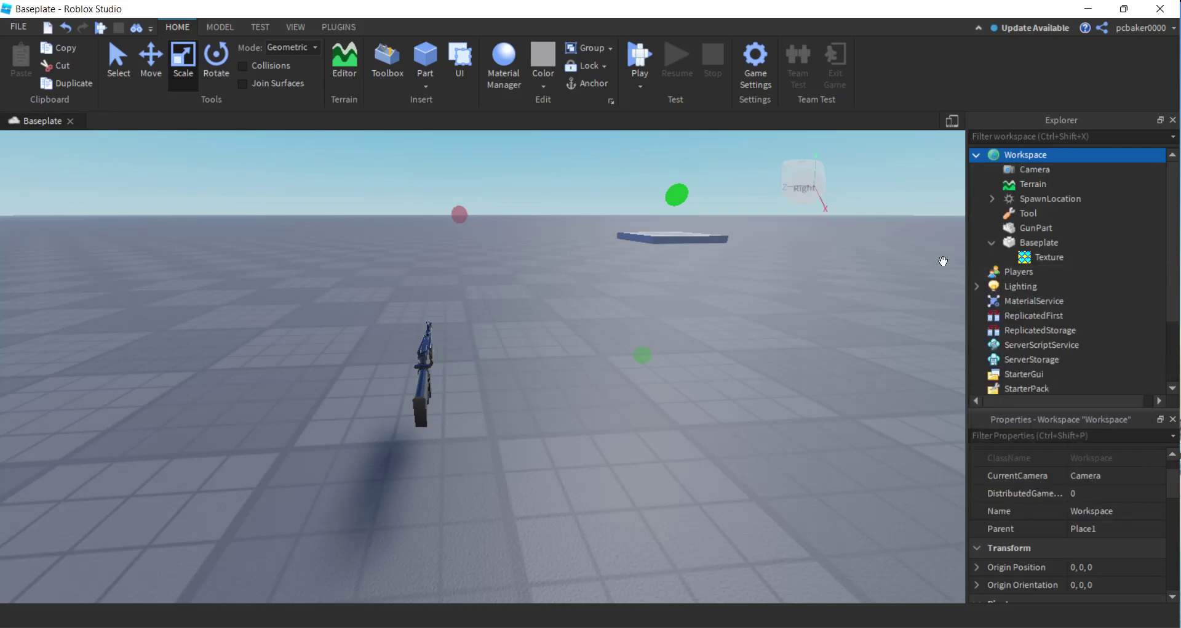
Rename the new Tool as M16 and move GunPart inside it
{"action": "left_click", "coordinate": [1027, 214]}
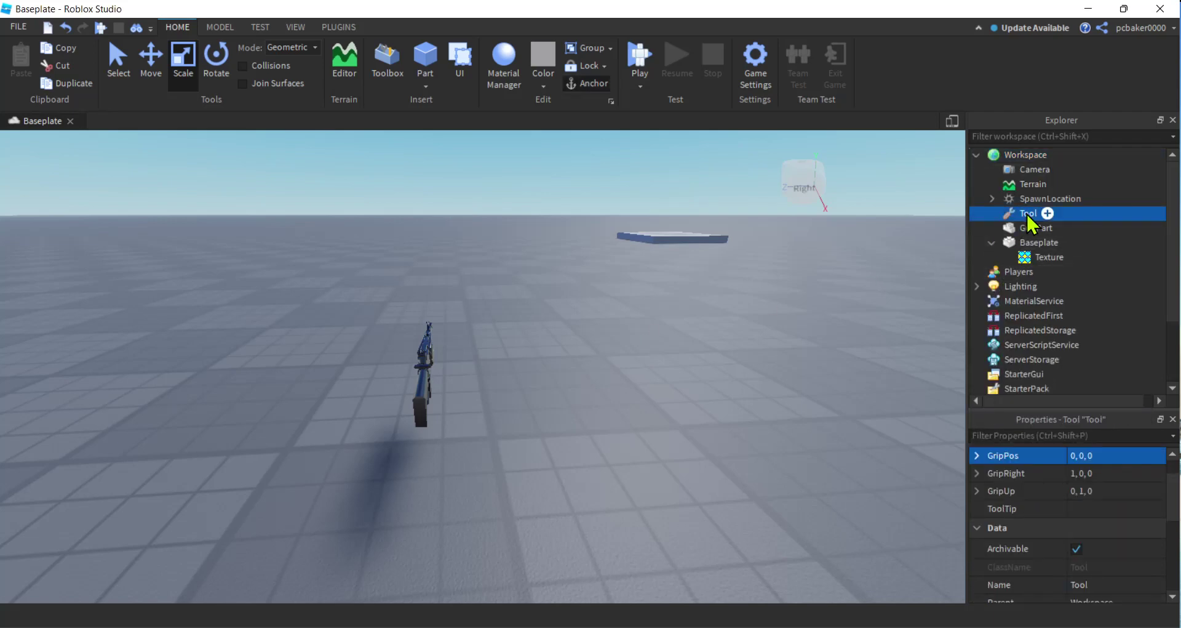
{"action": "left_click", "coordinate": [1027, 214]}
{"action": "type", "text": "N"}
{"action": "type", "text": "16"}
{"action": "key", "text": "Return"}
{"action": "left_click_drag", "start_coordinate": [1033, 227], "coordinate": [1028, 218]}
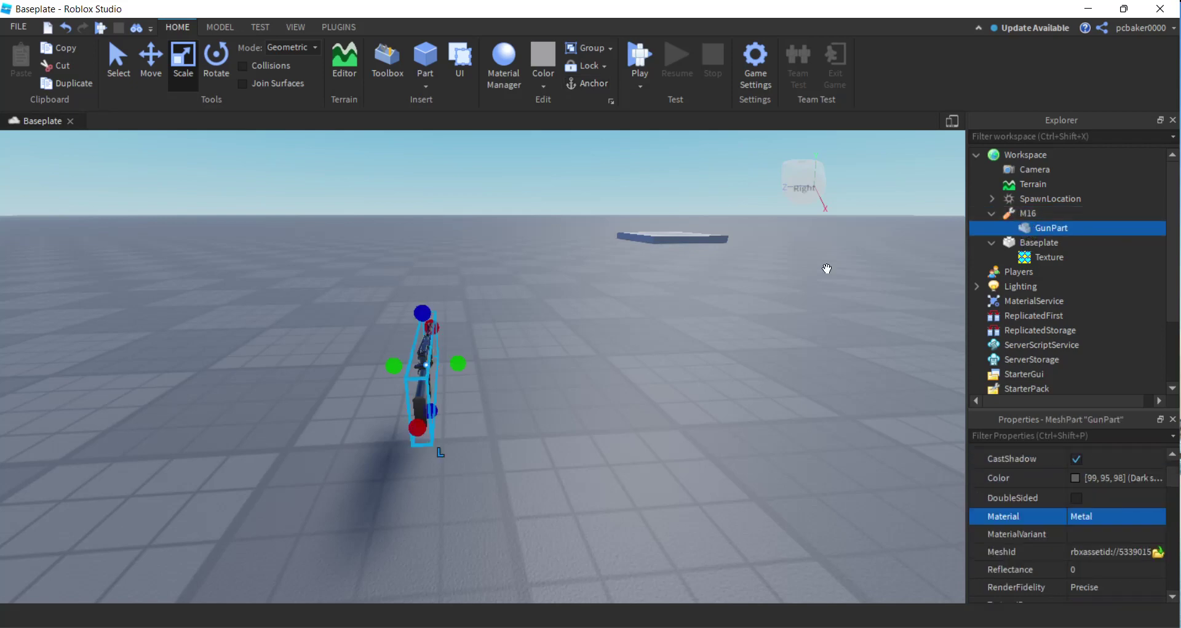
Insert a block part and place it on the baseplate beside the gun
{"action": "right_click_drag", "start_coordinate": [617, 306], "coordinate": [616, 306]}
{"action": "left_click", "coordinate": [431, 62]}
{"action": "left_click_drag", "start_coordinate": [551, 332], "coordinate": [594, 365]}
{"action": "right_click_drag", "start_coordinate": [690, 380], "coordinate": [691, 380]}
{"action": "key", "text": "d"}
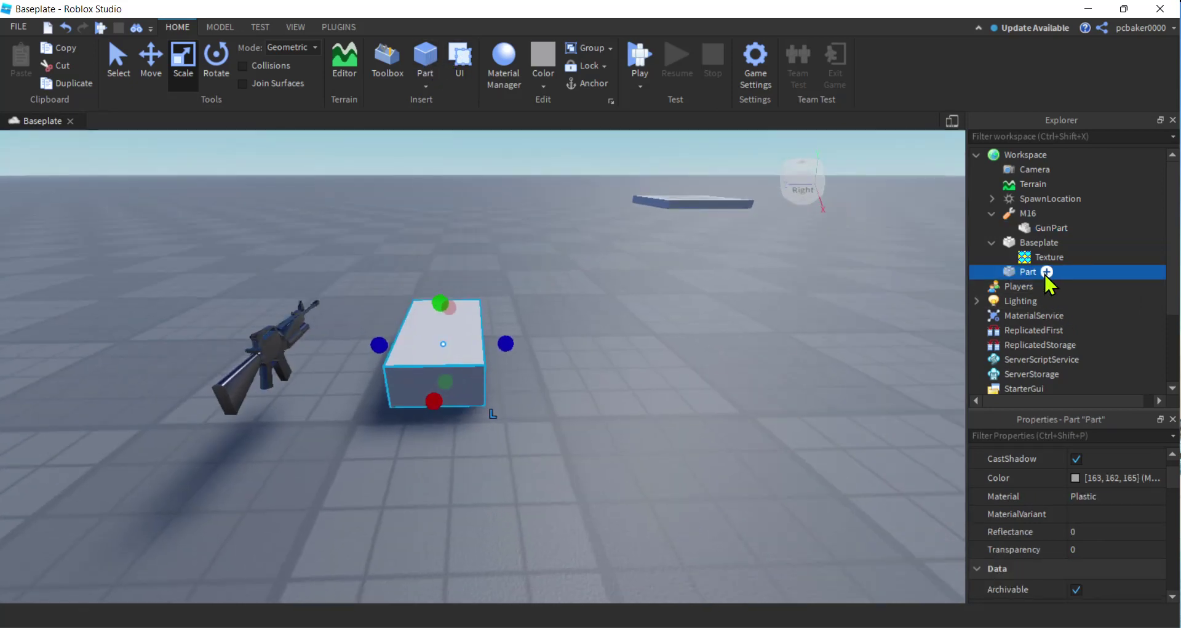
{"action": "left_click", "coordinate": [1047, 272]}
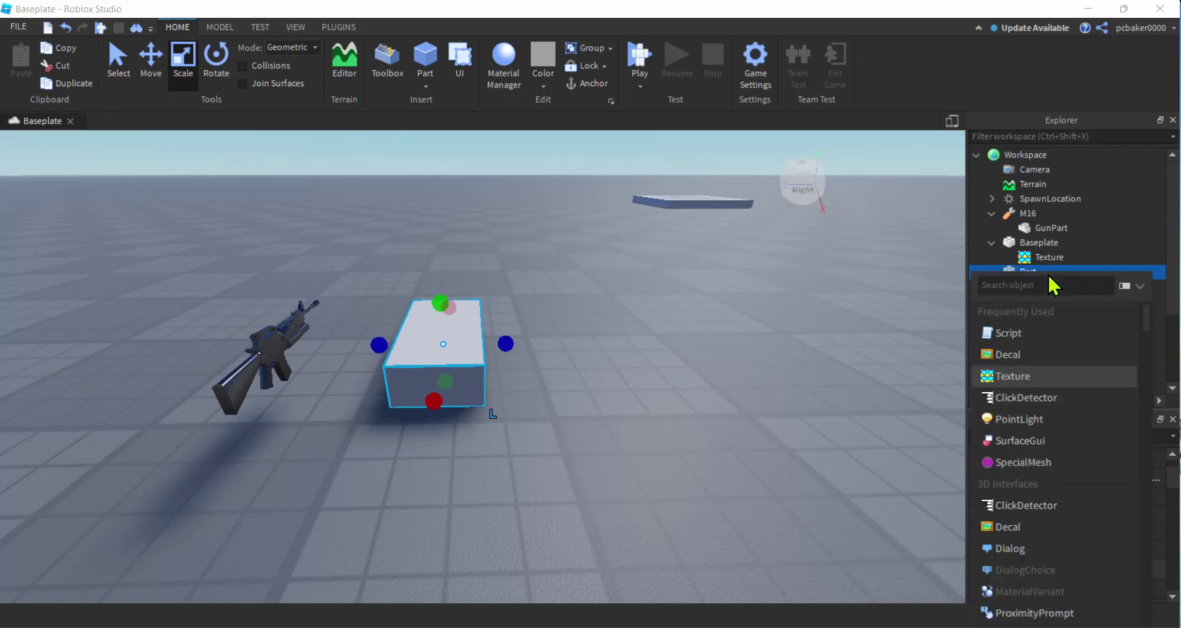
{"action": "left_click", "coordinate": [1018, 360]}
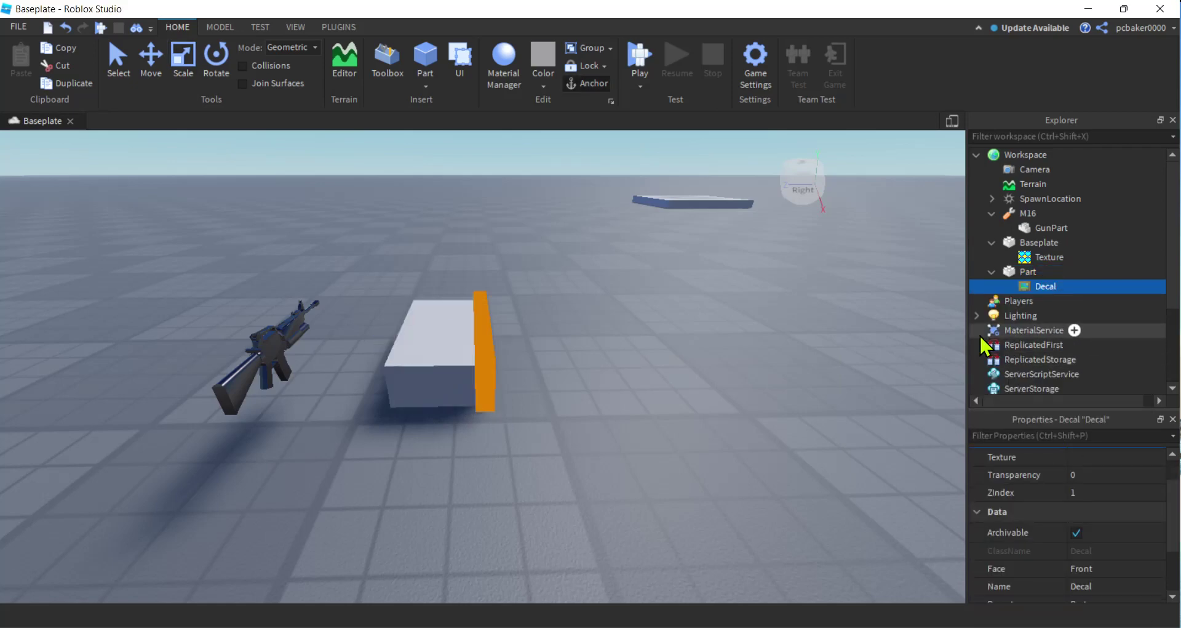
{"action": "mouse_move", "coordinate": [1009, 289]}
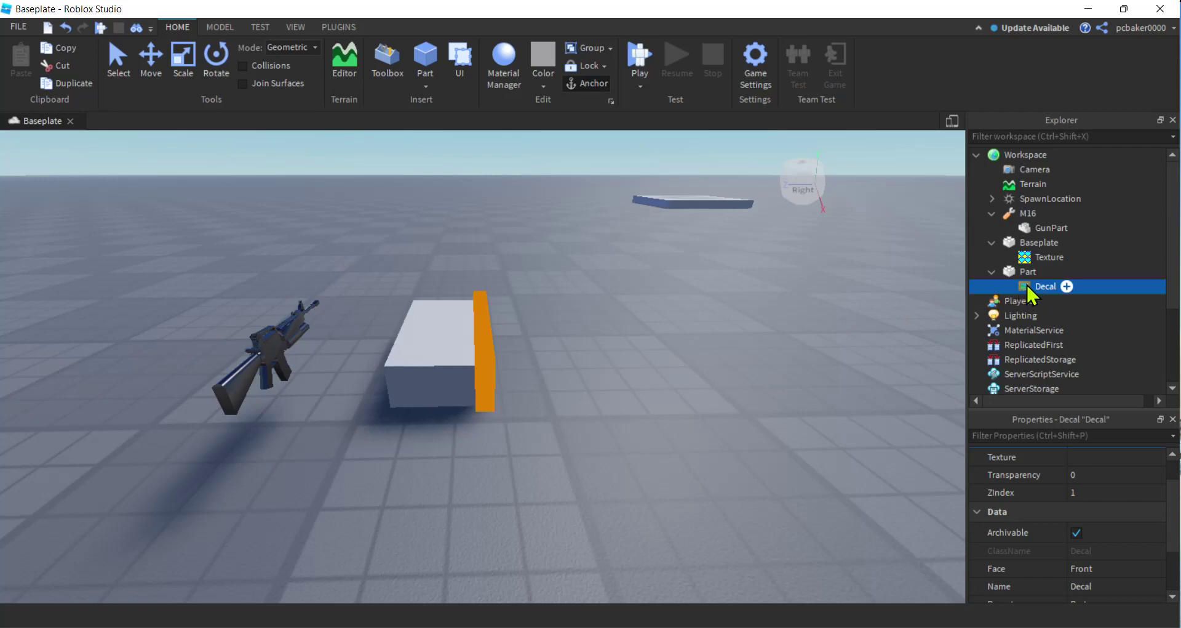
{"action": "key", "text": "Delete"}
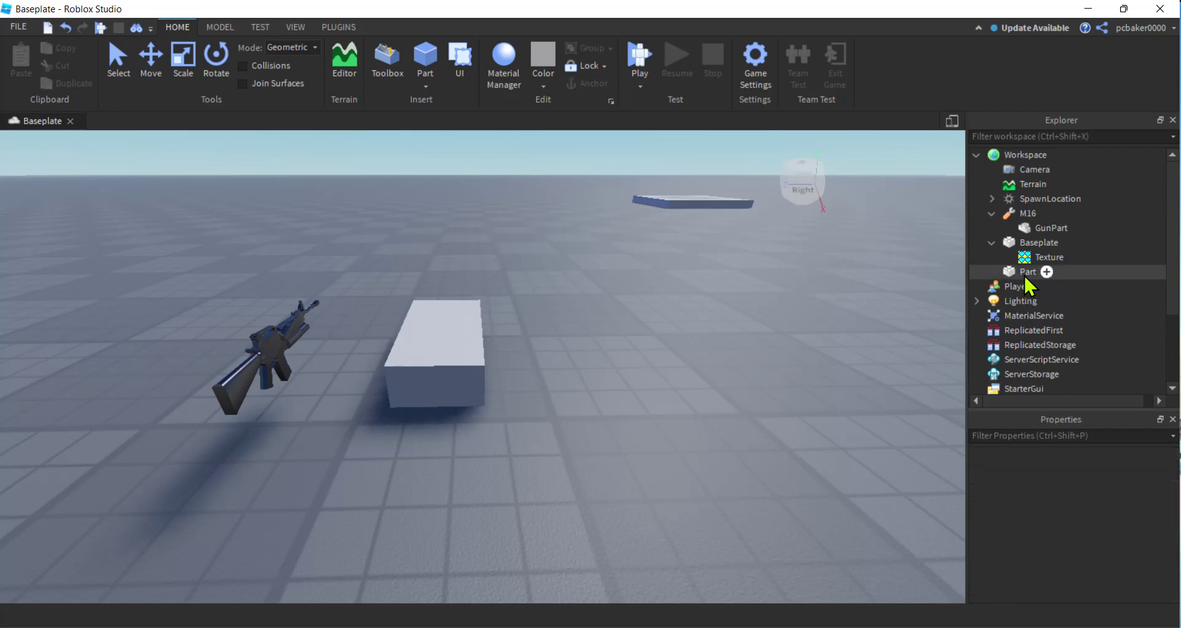
Rotate the block part 90 degrees about its vertical Y axis
{"action": "left_click", "coordinate": [1026, 273]}
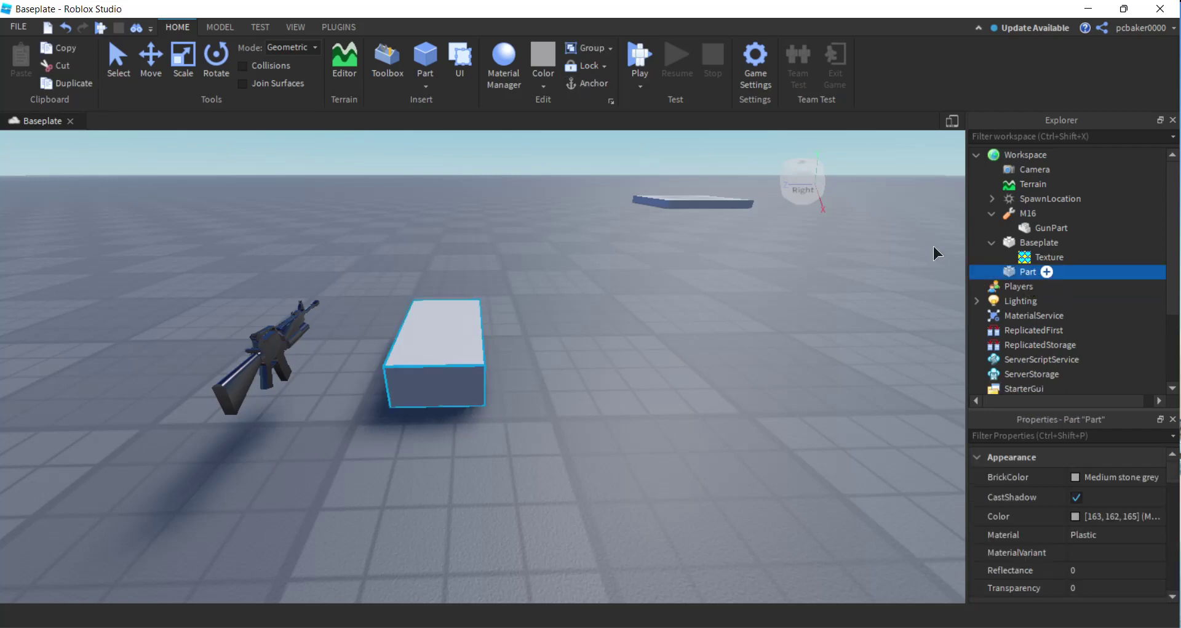
{"action": "left_click", "coordinate": [216, 61]}
{"action": "left_click_drag", "start_coordinate": [366, 374], "coordinate": [458, 348]}
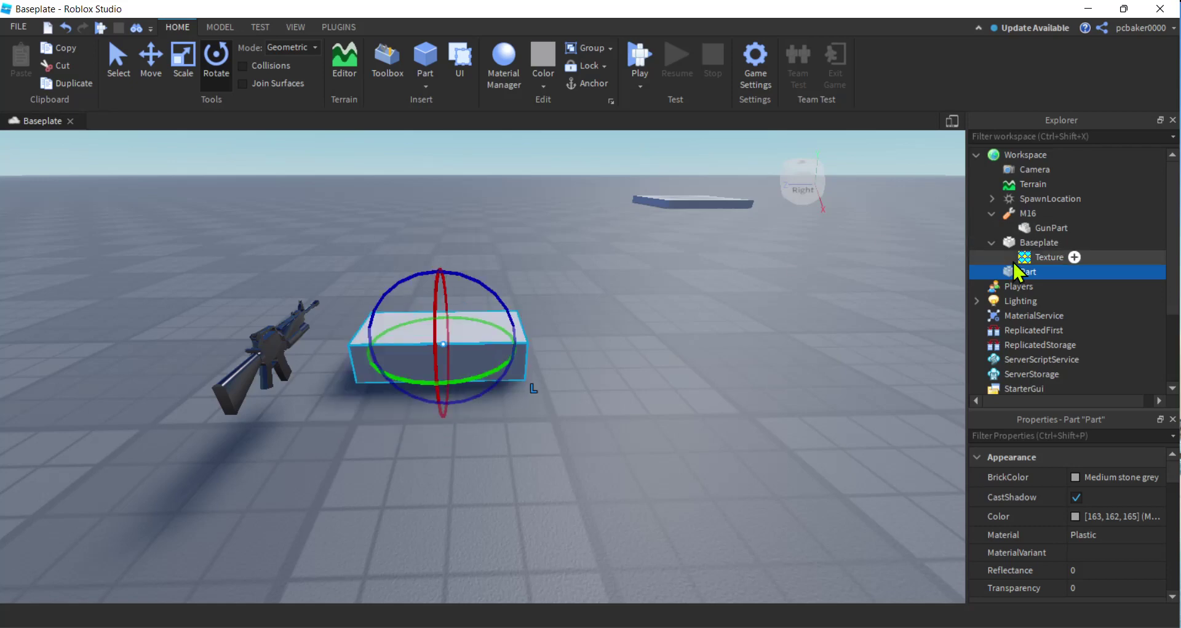
Rename the block part as Handle and move it inside the M16 tool
{"action": "double_click", "coordinate": [1025, 271]}
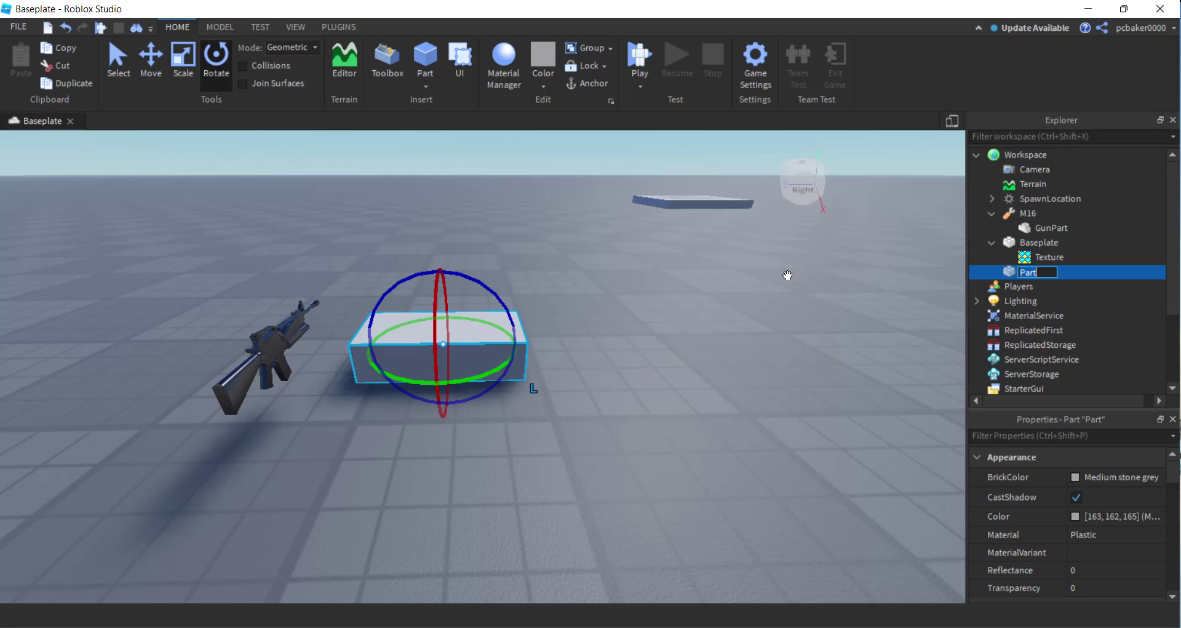
{"action": "type", "text": "Handle"}
{"action": "key", "text": "Return"}
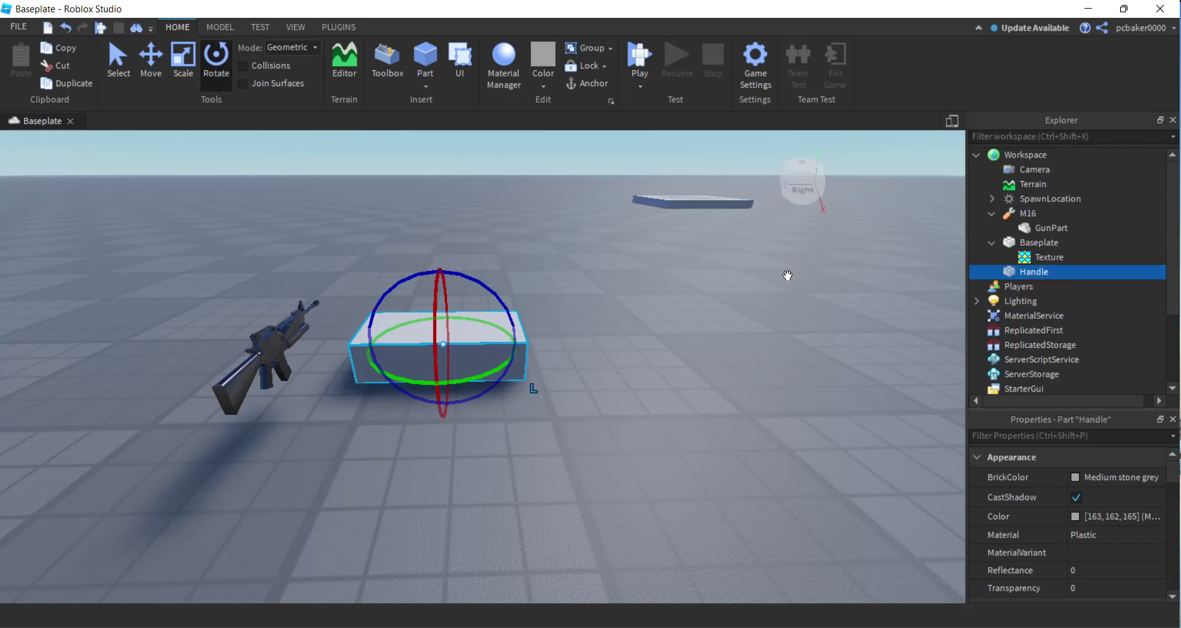
{"action": "left_click_drag", "start_coordinate": [1034, 272], "coordinate": [1030, 217]}
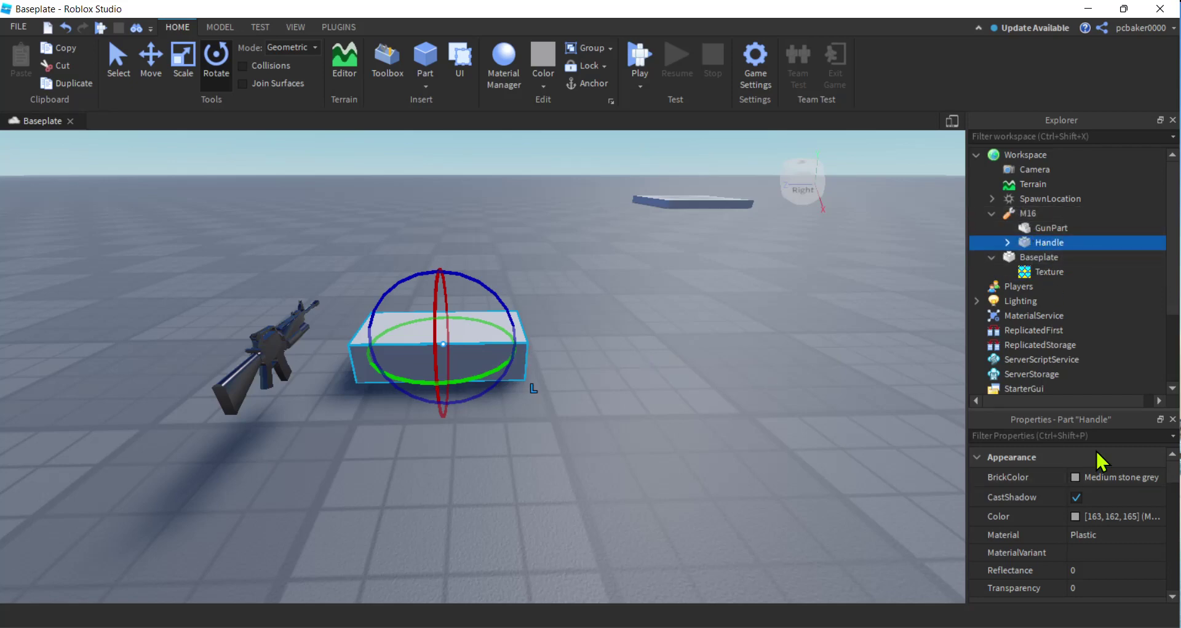
Set the Handle part's size to 0.1, 0.1, 0.1
{"action": "scroll", "coordinate": [1057, 527], "scroll_direction": "down", "scroll_amount": 8}
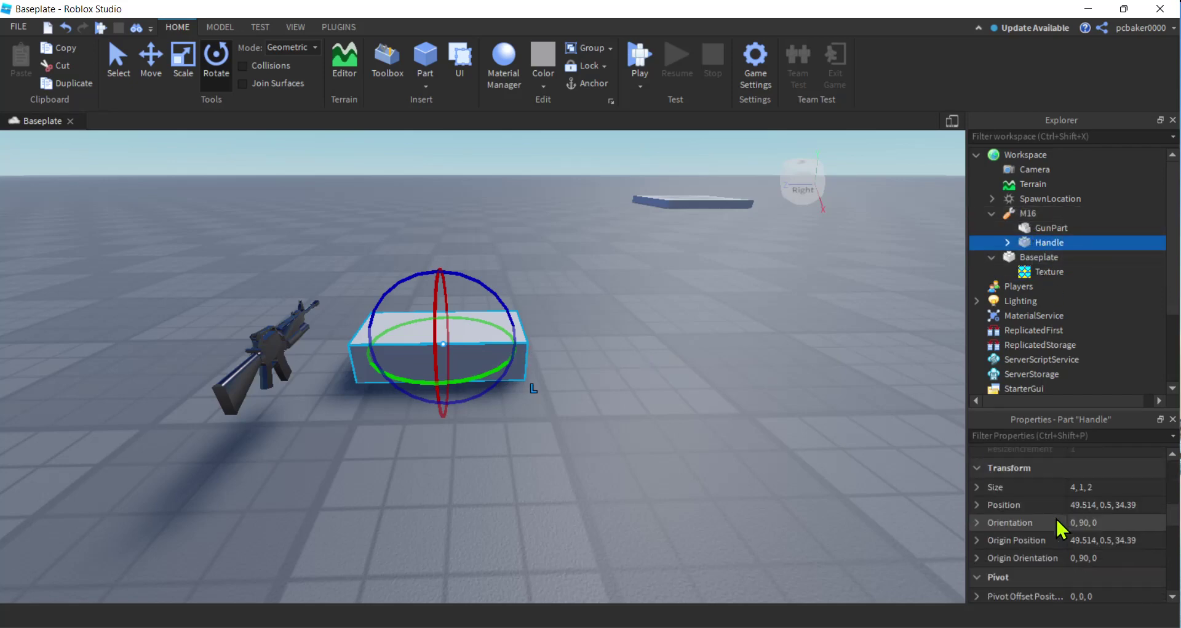
{"action": "left_click", "coordinate": [1114, 487]}
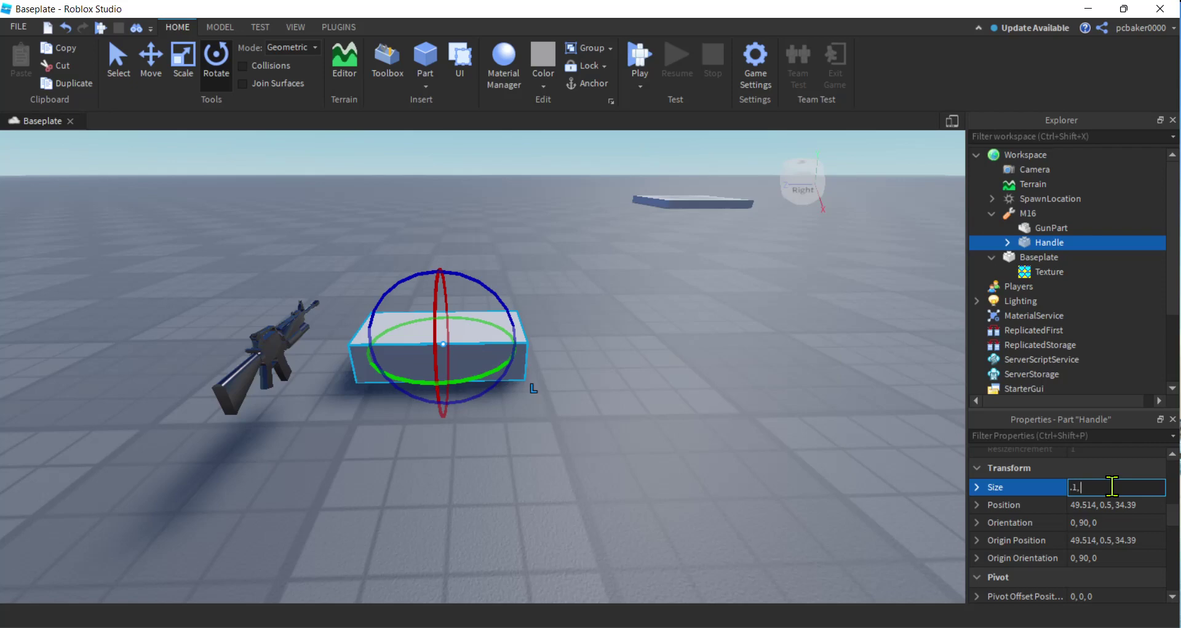
{"action": "key", "text": "Return"}
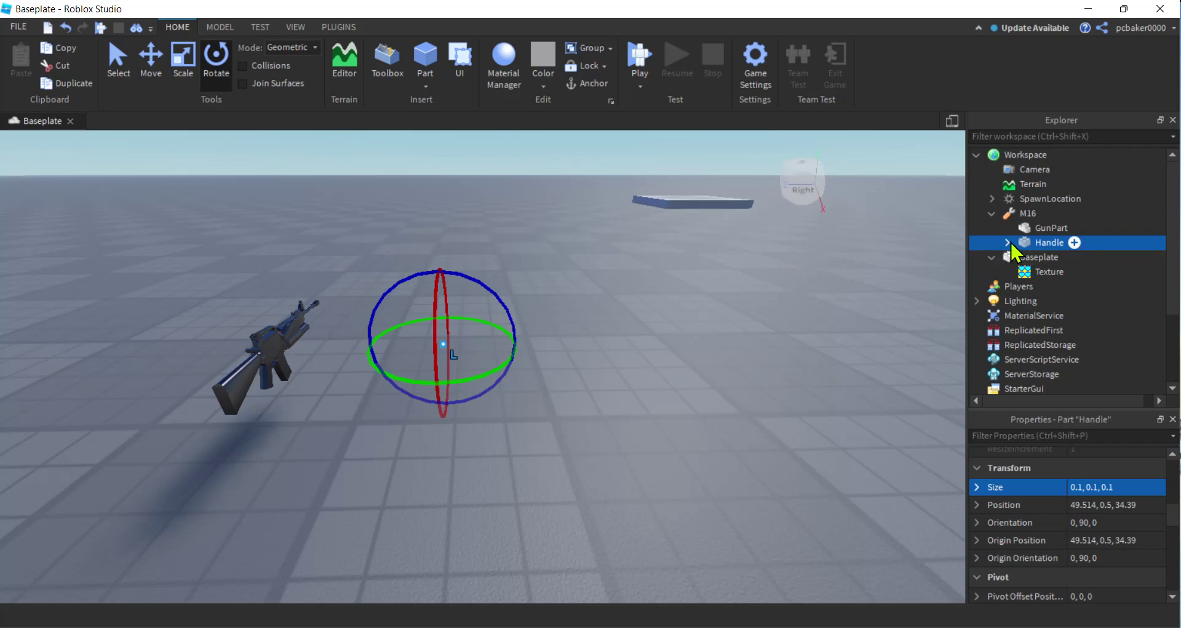
Copy GunPart's position, 51.422, 1.429, 37.267, and apply it as the Handle's position
{"action": "left_click", "coordinate": [1035, 230]}
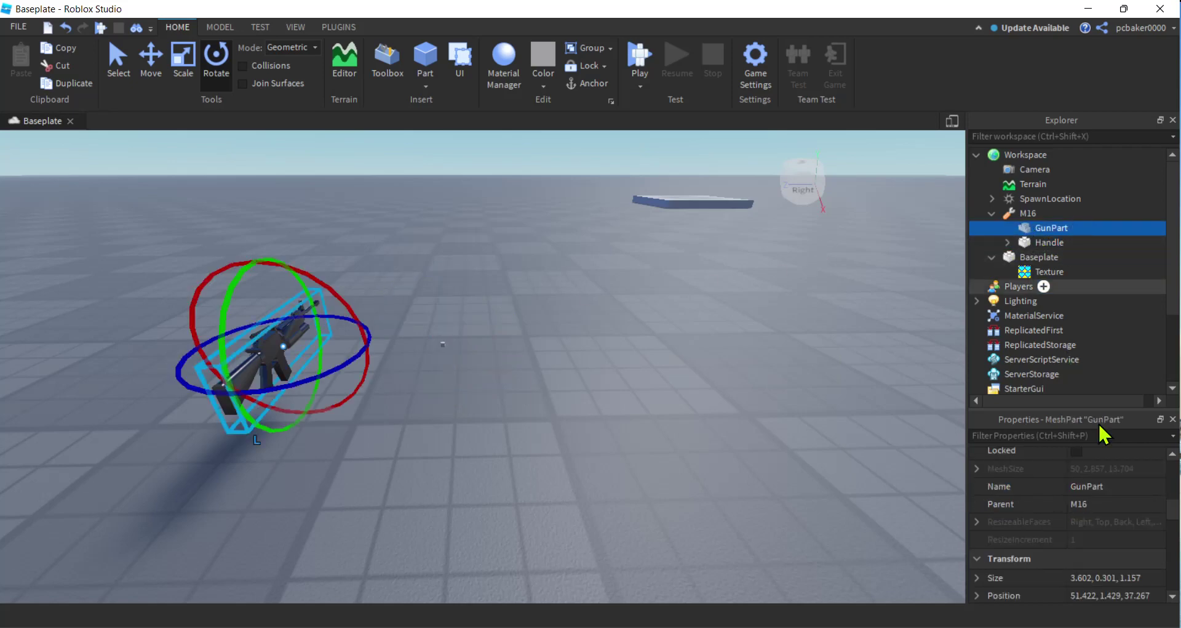
{"action": "left_click", "coordinate": [1128, 594]}
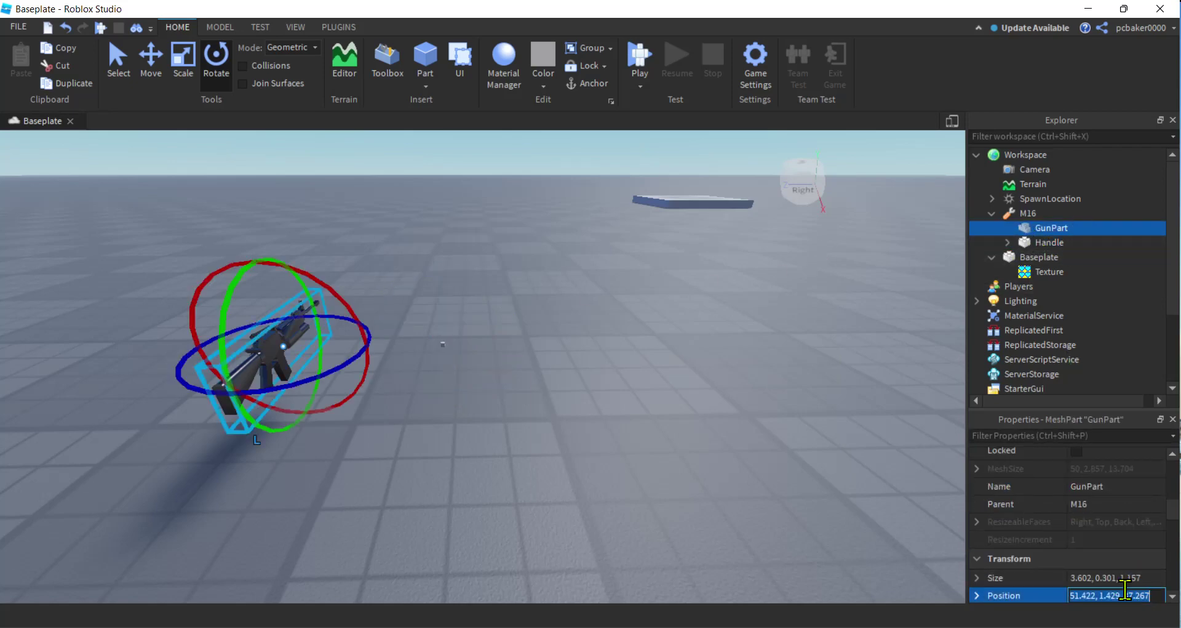
{"action": "scroll", "coordinate": [1126, 588], "scroll_direction": "down", "scroll_amount": 1}
{"action": "key", "text": "BackSpace"}
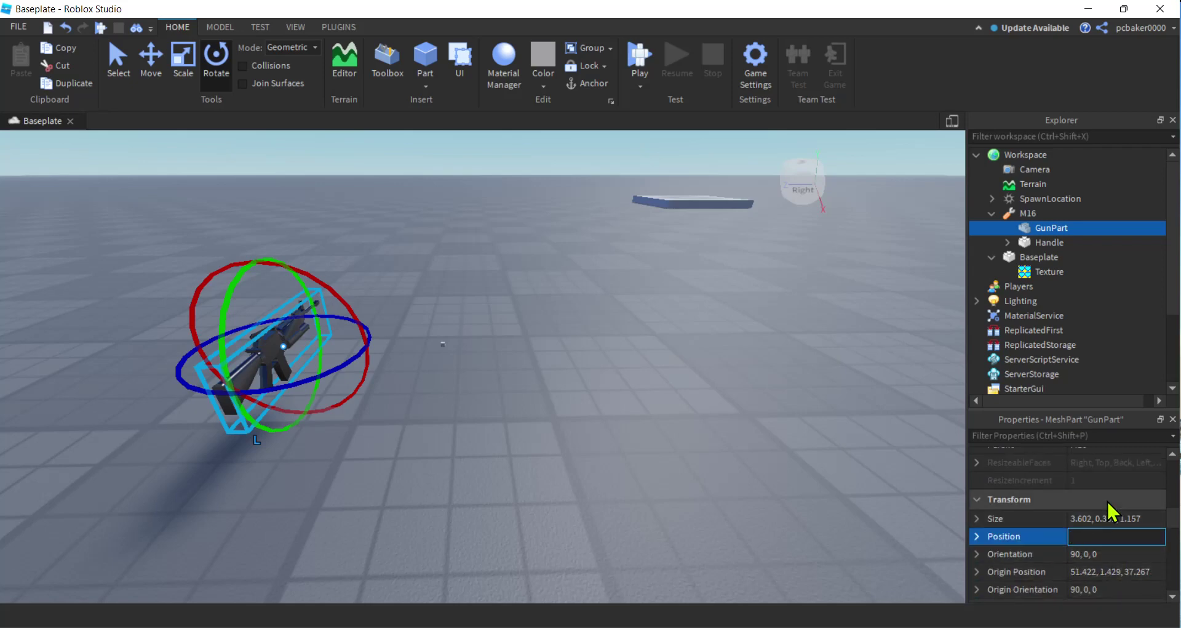
{"action": "left_click", "coordinate": [1101, 534]}
{"action": "key", "text": "ctrl+c"}
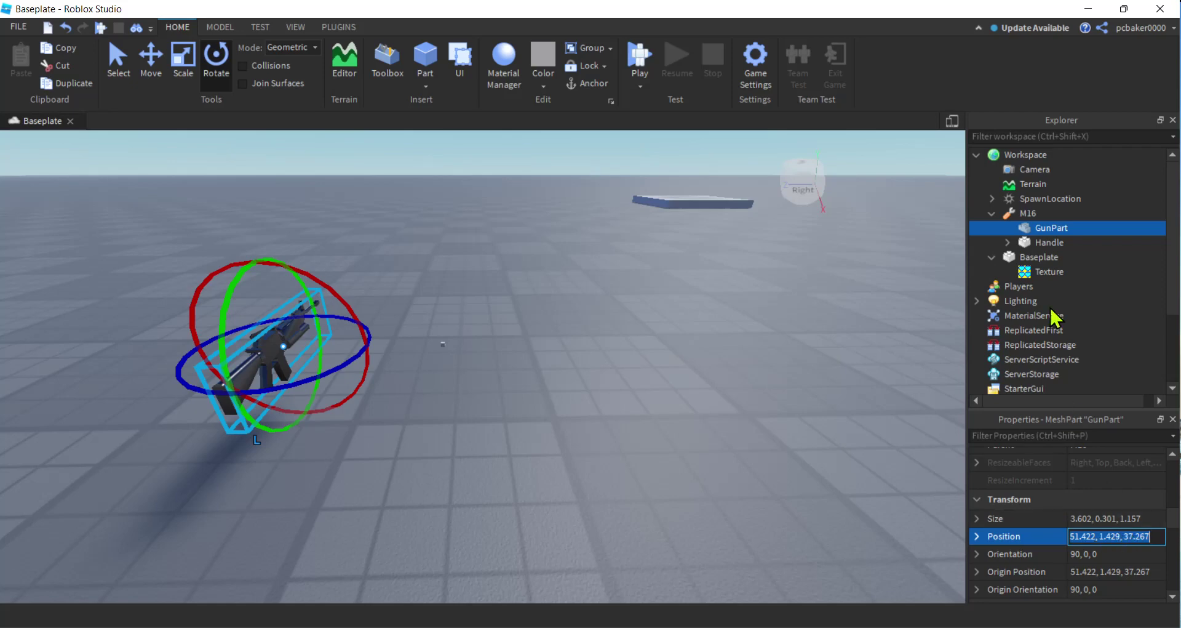
{"action": "left_click", "coordinate": [1045, 243]}
{"action": "scroll", "coordinate": [1110, 517], "scroll_direction": "up", "scroll_amount": 5}
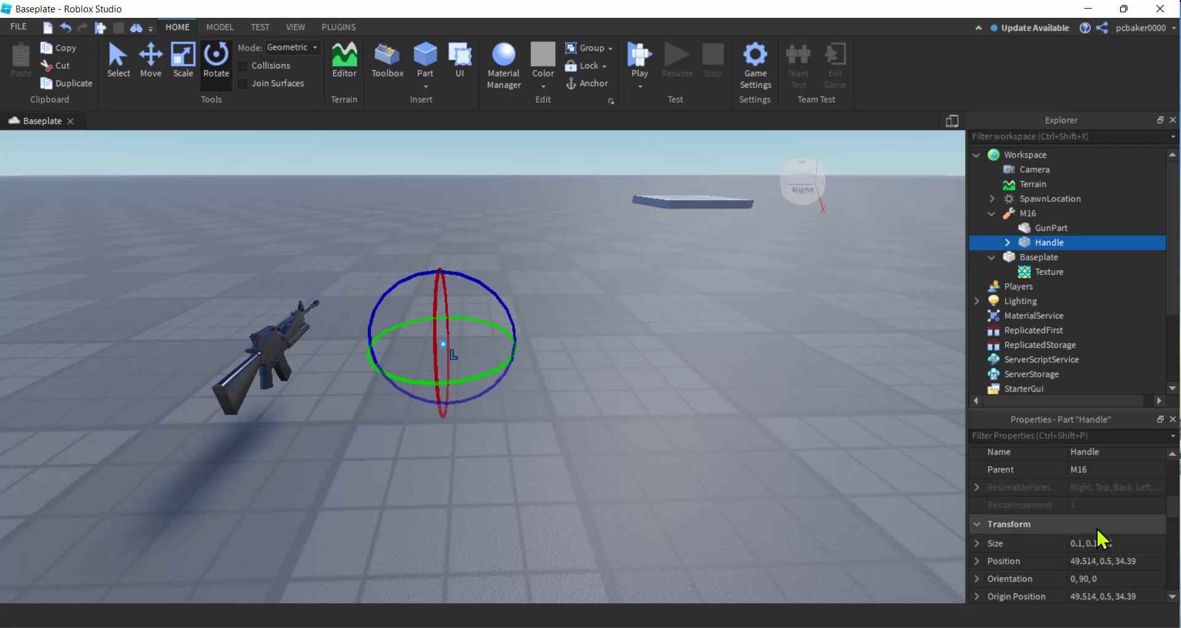
{"action": "left_click", "coordinate": [1097, 560]}
{"action": "key", "text": "ctrl+v"}
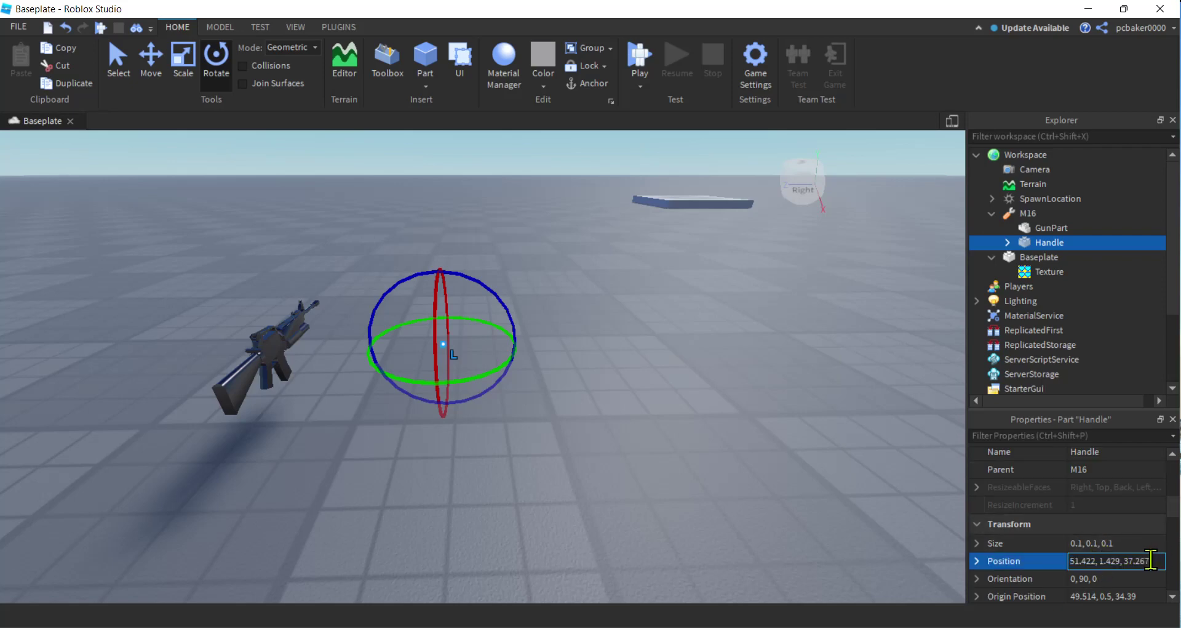
{"action": "key", "text": "Return"}
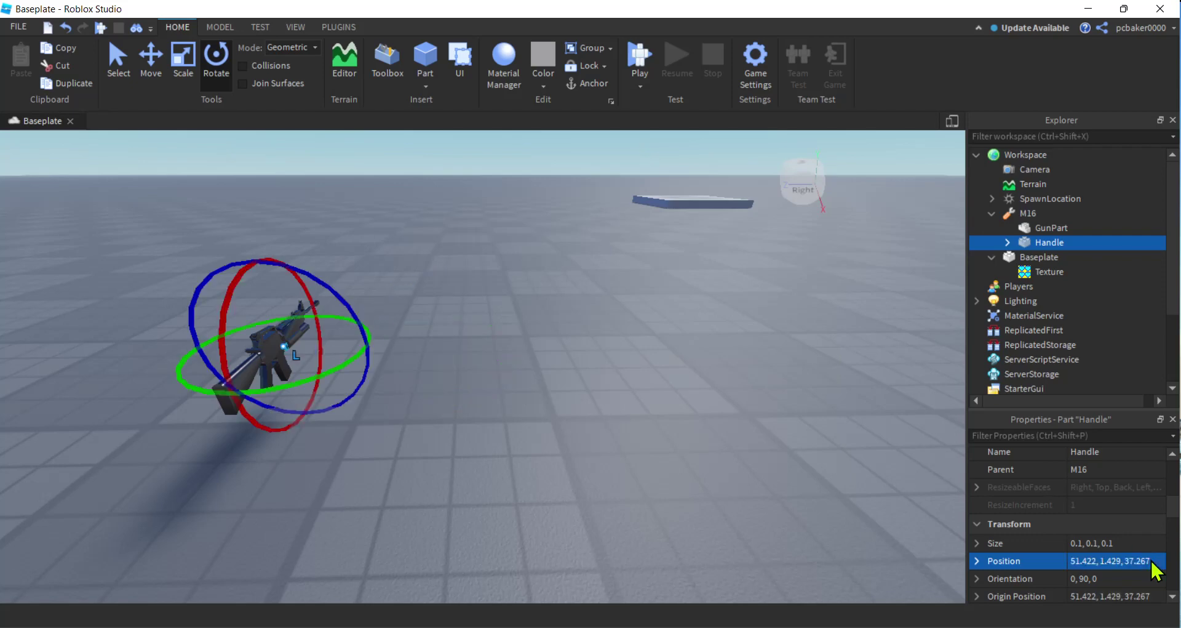
Move the Handle onto the gun's pistol grip, to about 52.18, 1.27, 37.267
{"action": "right_click_drag", "start_coordinate": [482, 412], "coordinate": [558, 425]}
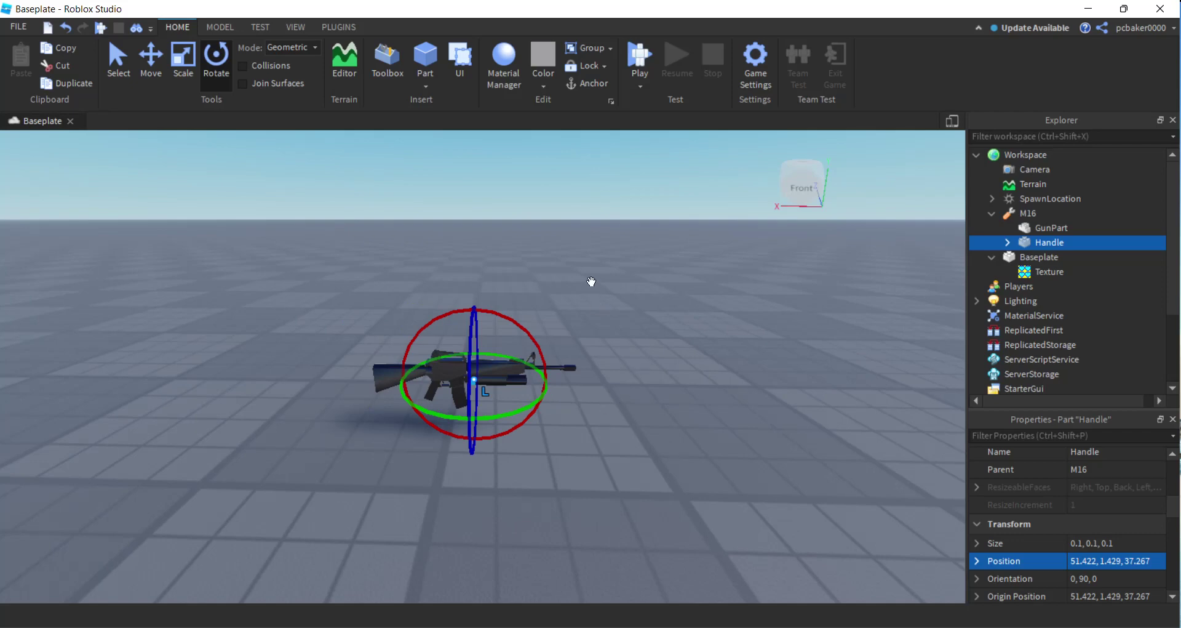
{"action": "left_click", "coordinate": [150, 65]}
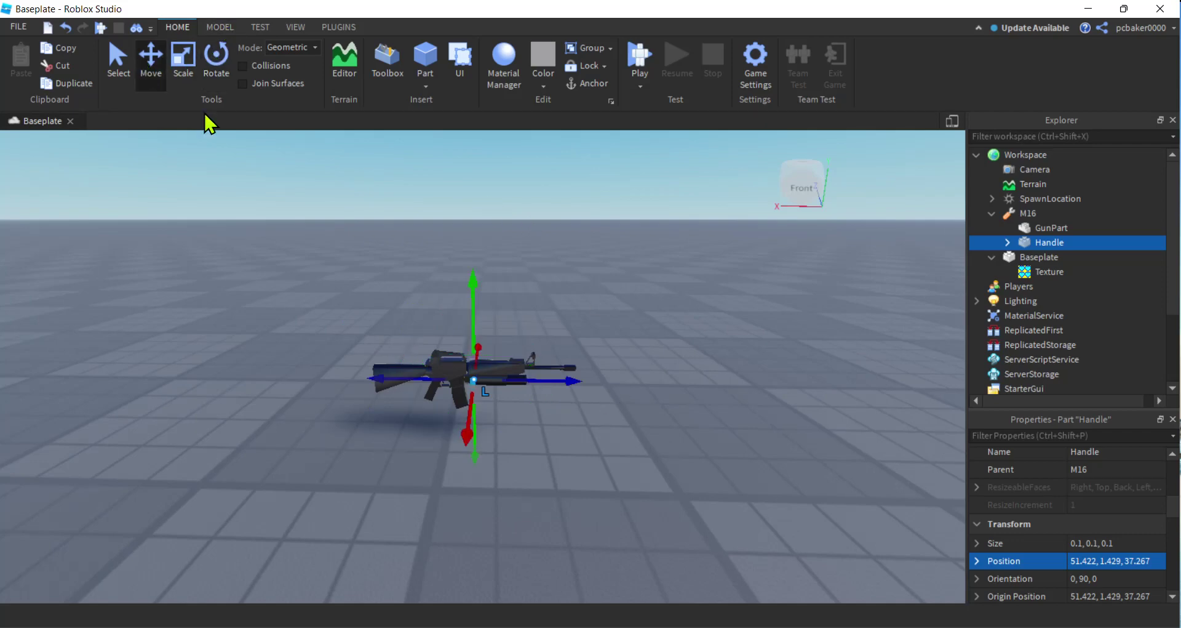
{"action": "left_click_drag", "start_coordinate": [565, 384], "coordinate": [471, 337]}
{"action": "left_click_drag", "start_coordinate": [427, 288], "coordinate": [426, 296]}
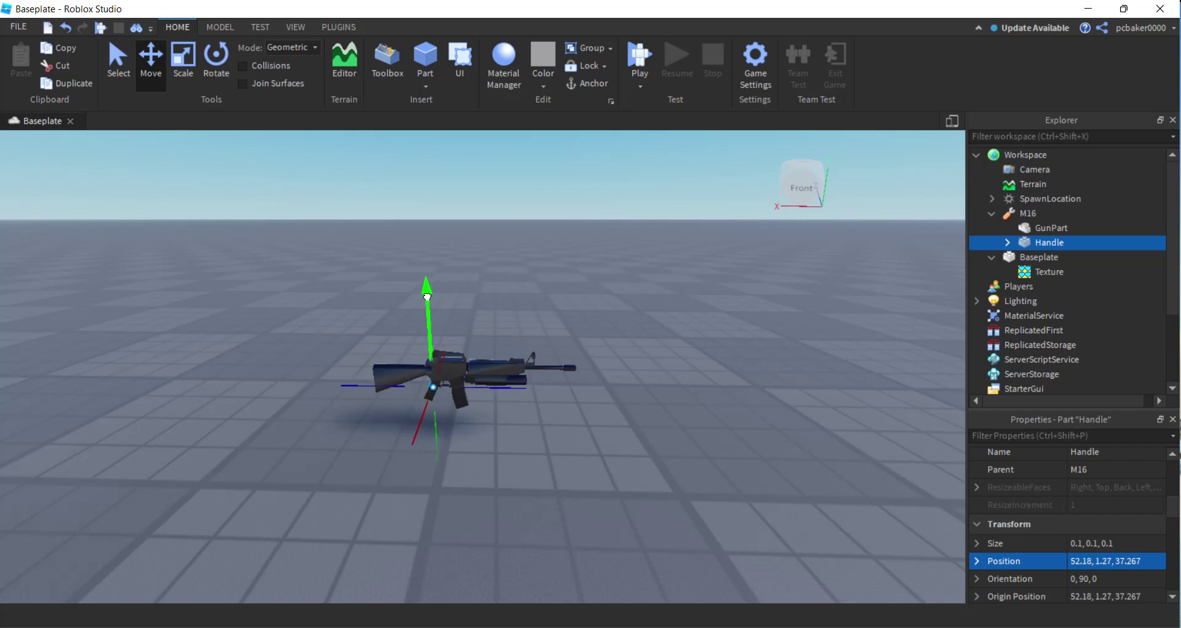
{"action": "right_click_drag", "start_coordinate": [535, 467], "coordinate": [534, 466]}
{"action": "scroll", "coordinate": [535, 467], "scroll_direction": "up", "scroll_amount": 3}
{"action": "scroll", "coordinate": [535, 466], "scroll_direction": "down", "scroll_amount": 3}
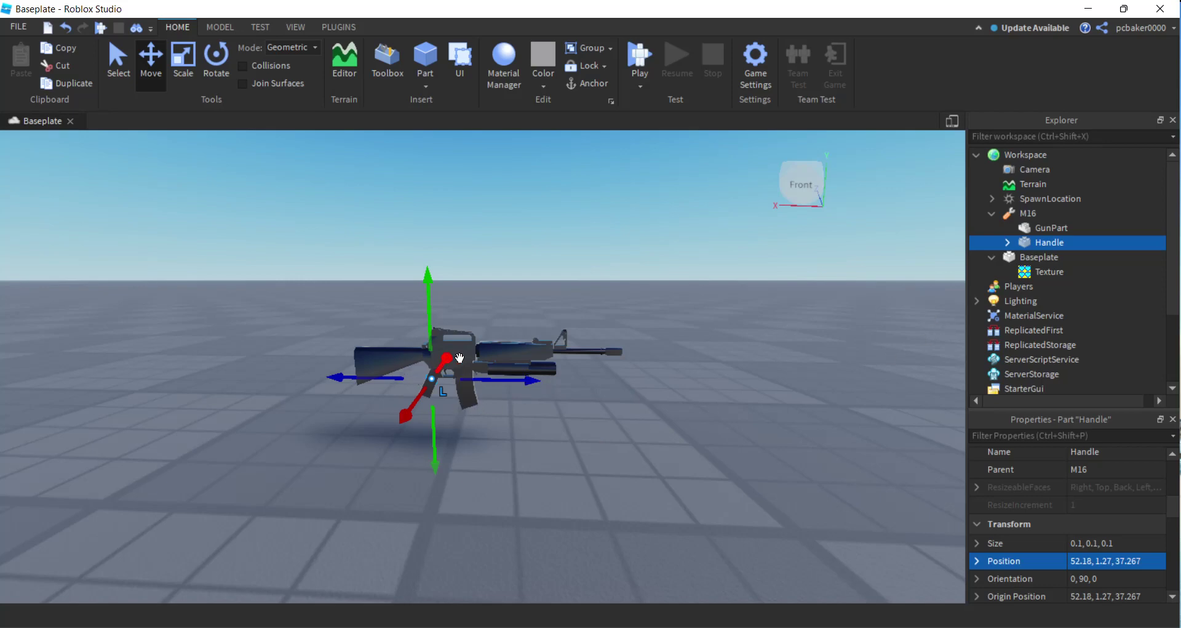
Add a WeldConstraint object inside the M16 tool
{"action": "mouse_move", "coordinate": [1041, 216]}
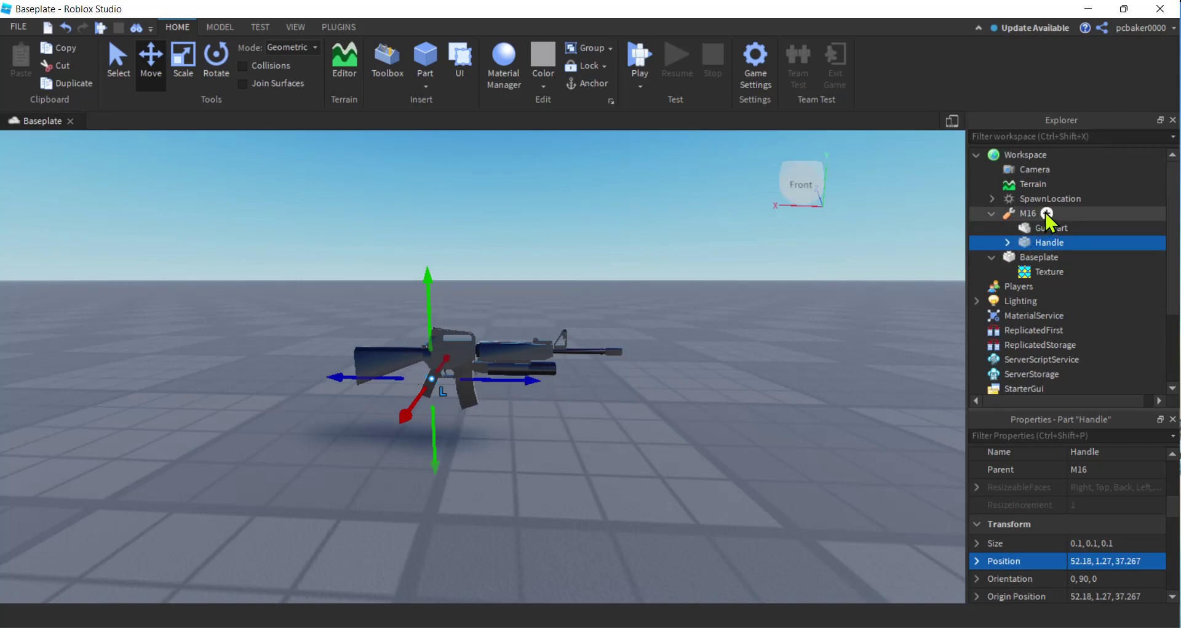
{"action": "left_click", "coordinate": [1047, 214]}
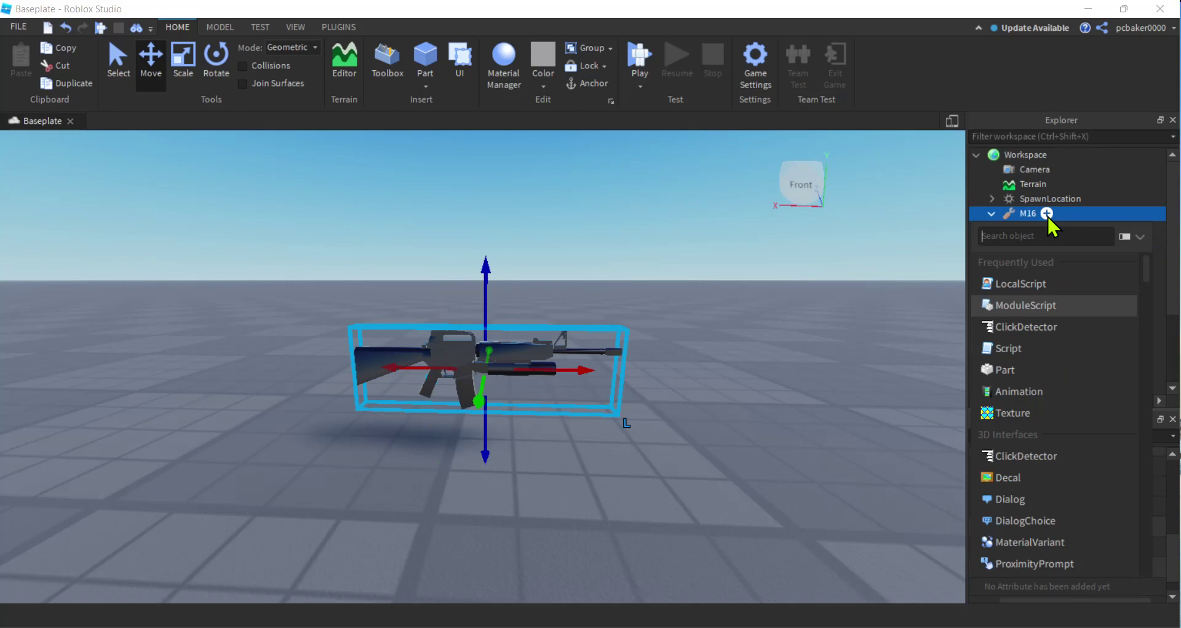
{"action": "type", "text": "w"}
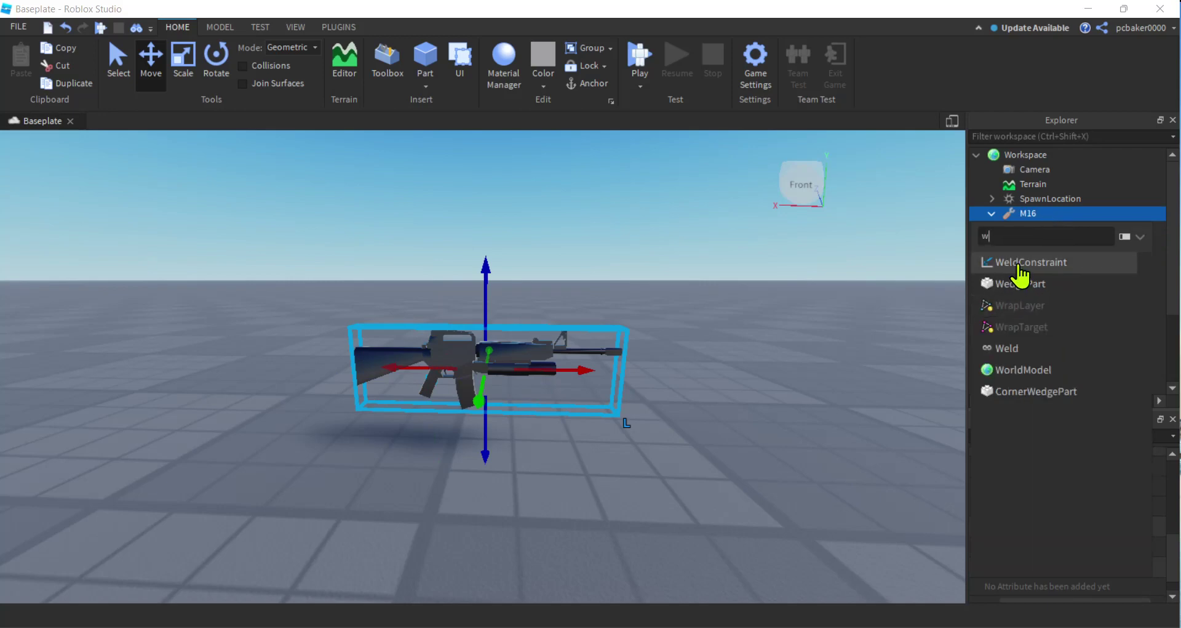
{"action": "left_click", "coordinate": [1021, 264]}
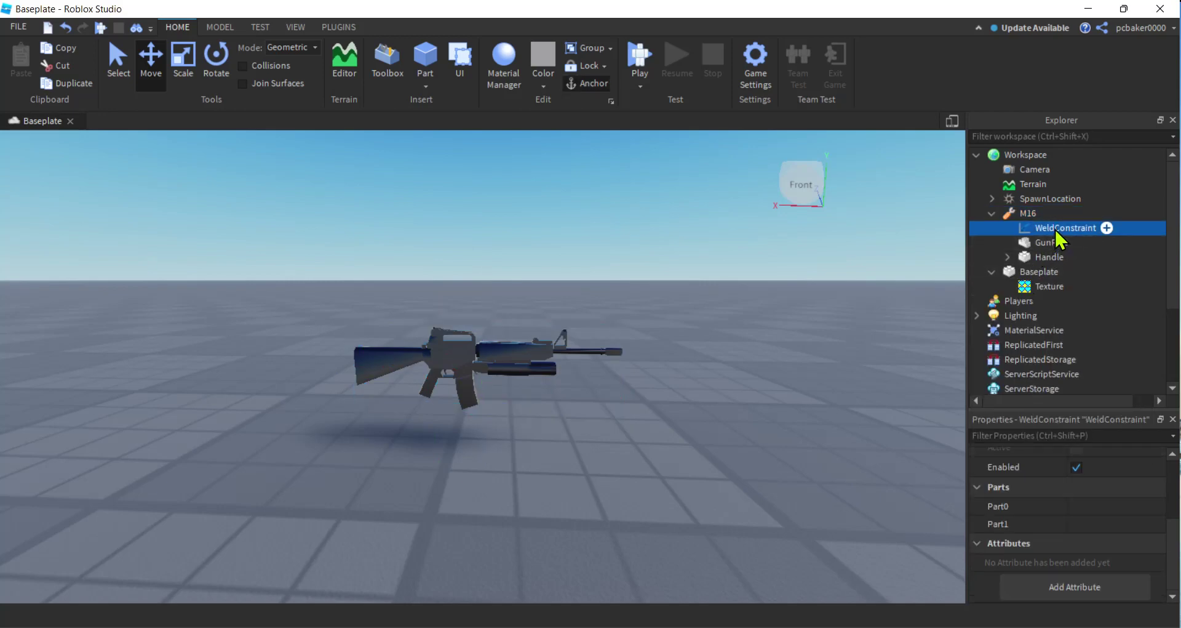
Set the WeldConstraint's Part0 to GunPart and its Part1 to Handle
{"action": "left_click", "coordinate": [1086, 507]}
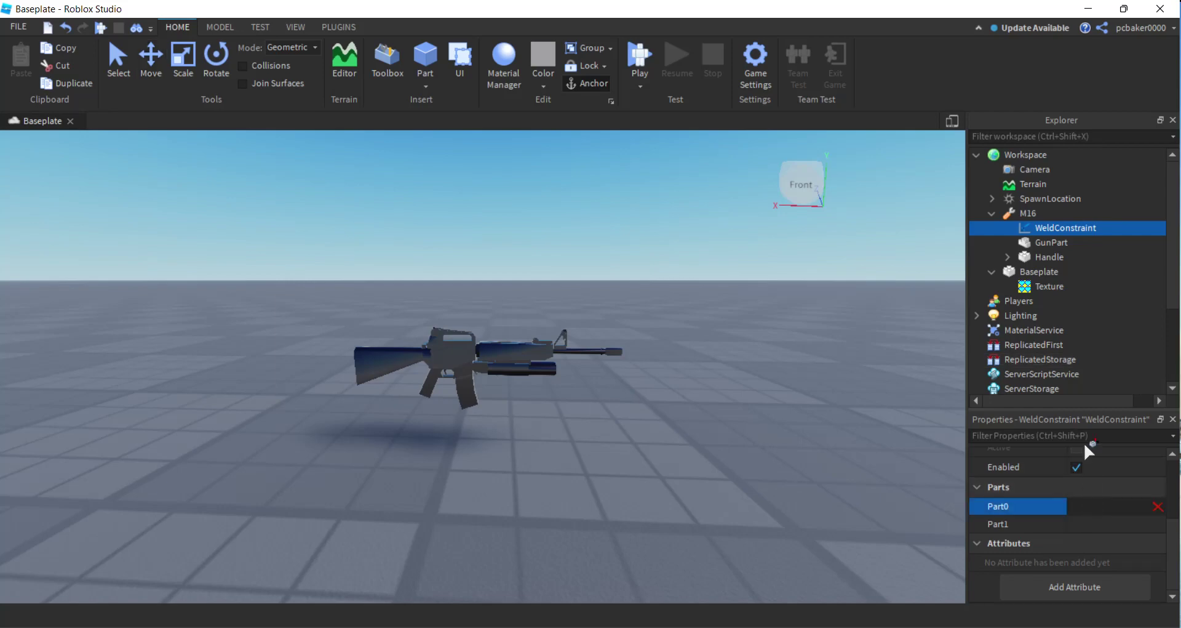
{"action": "left_click", "coordinate": [1051, 243]}
{"action": "left_click", "coordinate": [1107, 524]}
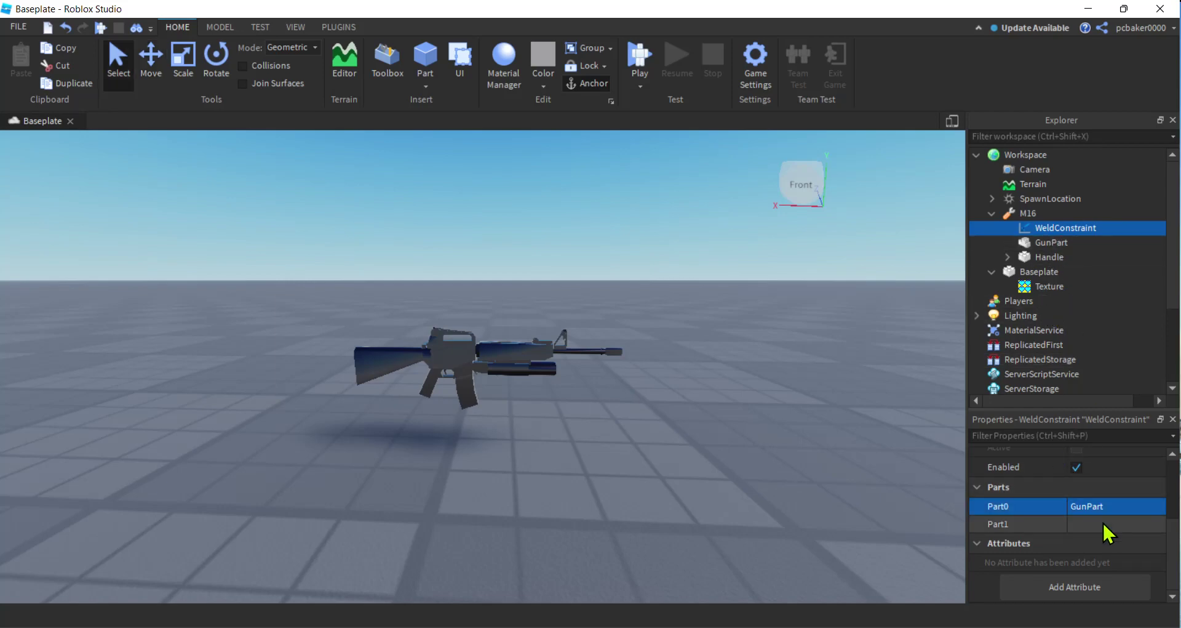
{"action": "left_click", "coordinate": [1049, 257]}
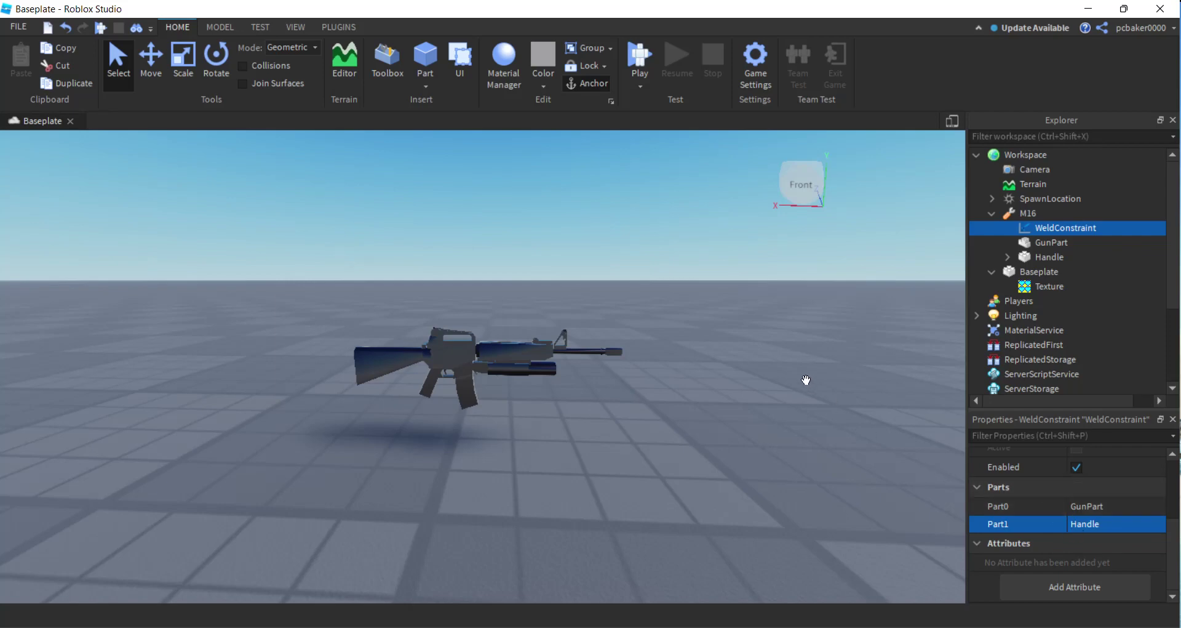
Insert an R15 Man Rig character with the Rig Builder
{"action": "right_click_drag", "start_coordinate": [653, 427], "coordinate": [654, 427]}
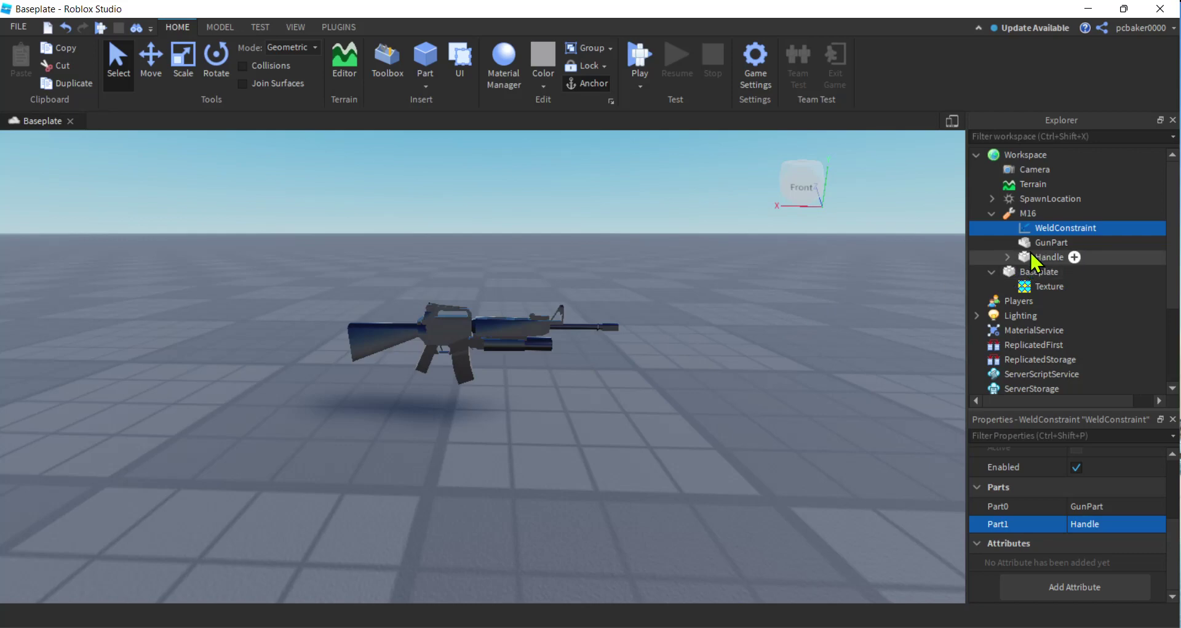
{"action": "left_click", "coordinate": [334, 27]}
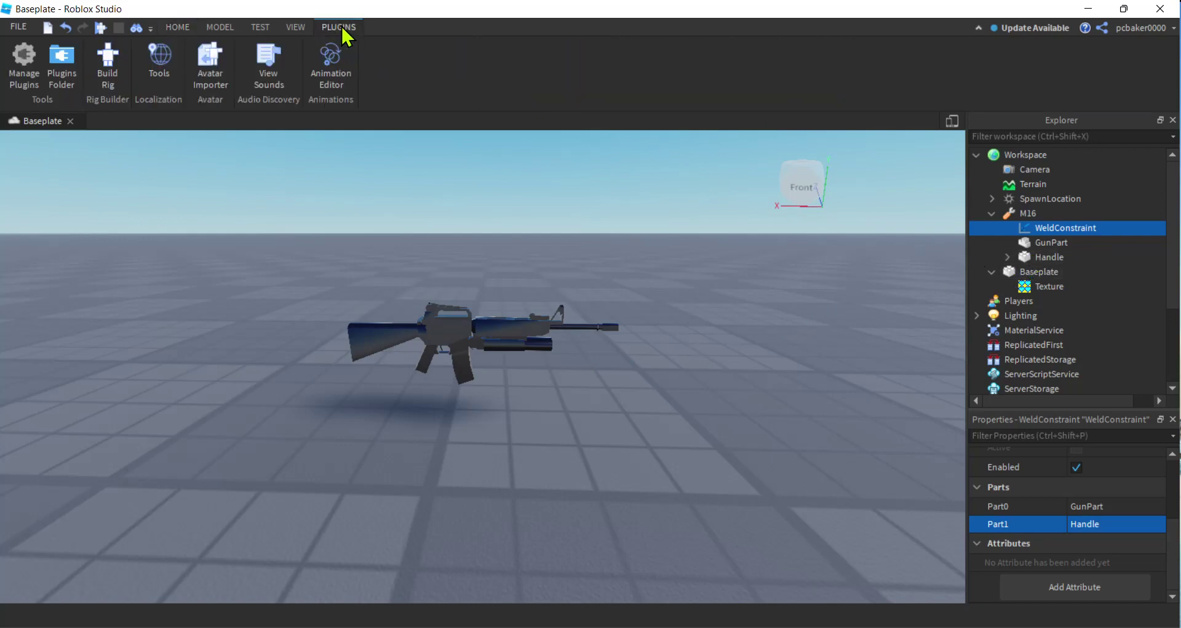
{"action": "left_click", "coordinate": [109, 69]}
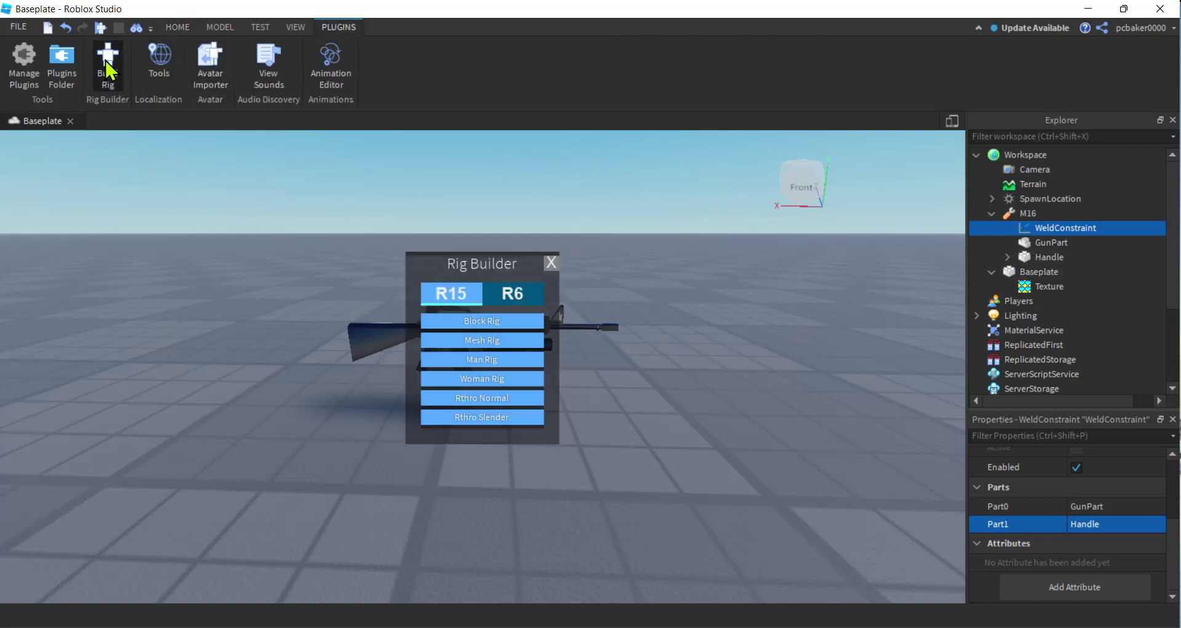
{"action": "right_click_drag", "start_coordinate": [722, 311], "coordinate": [677, 325]}
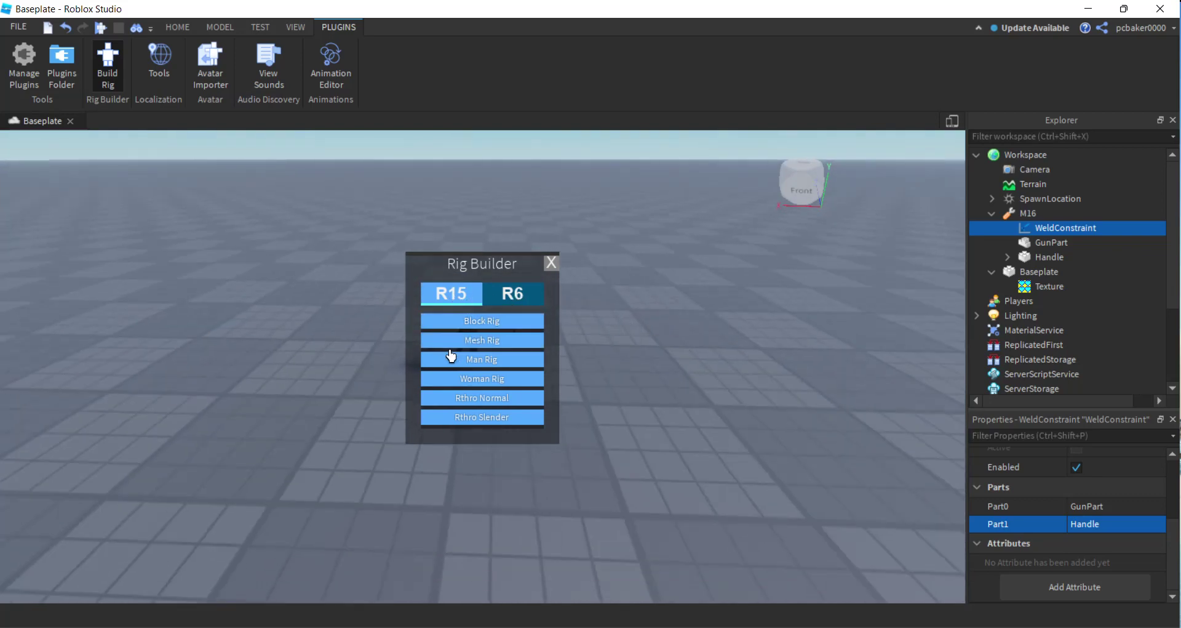
{"action": "left_click", "coordinate": [482, 363]}
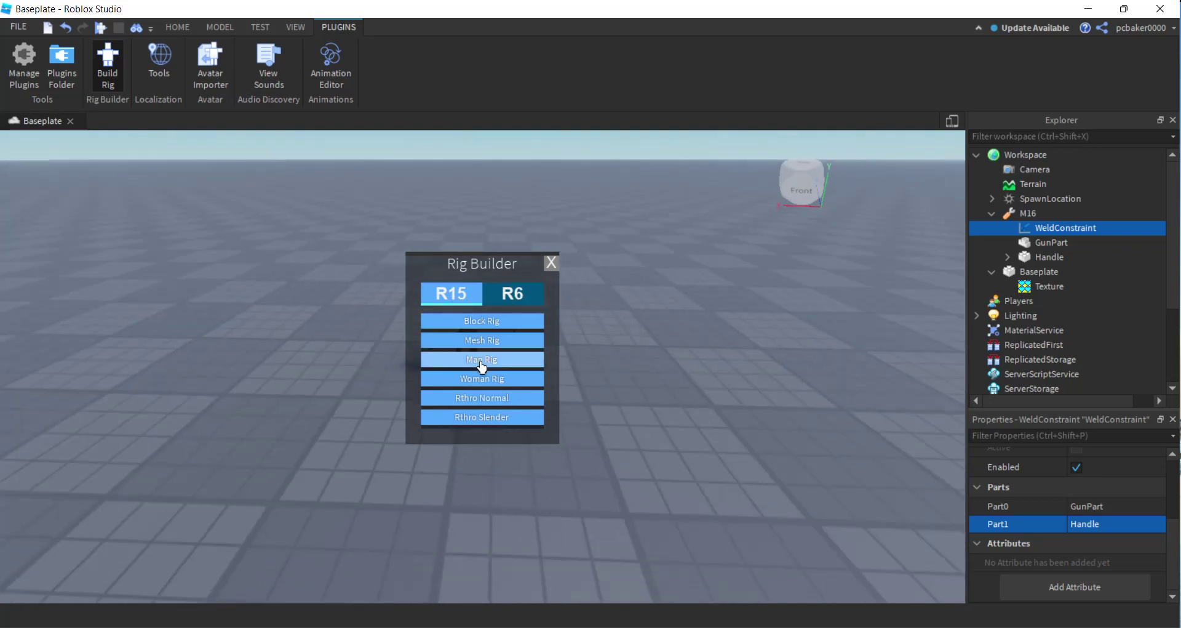
Move the dummy to one side of the gun and put the M16 tool inside the Dummy model
{"action": "left_click_drag", "start_coordinate": [484, 375], "coordinate": [627, 377]}
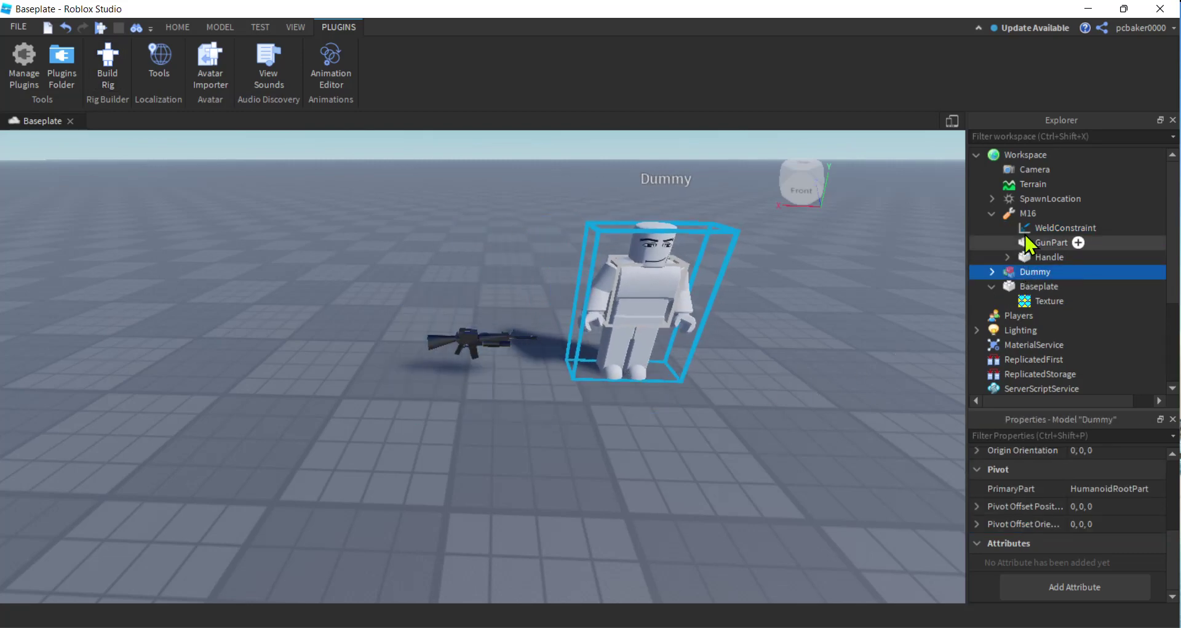
{"action": "left_click_drag", "start_coordinate": [1028, 213], "coordinate": [1040, 272]}
{"action": "right_click_drag", "start_coordinate": [586, 424], "coordinate": [586, 425]}
{"action": "scroll", "coordinate": [587, 424], "scroll_direction": "up", "scroll_amount": 3}
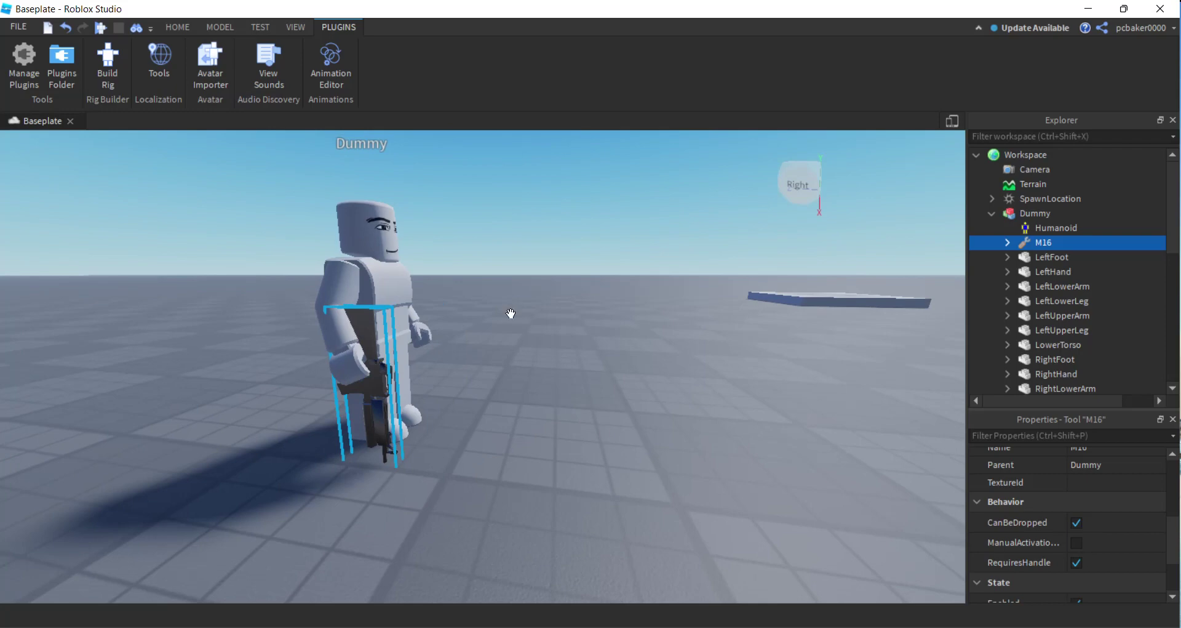
Create a new animation named M16Carry for the Dummy rig in the Animation Editor
{"action": "left_click", "coordinate": [327, 67]}
{"action": "left_click", "coordinate": [422, 229]}
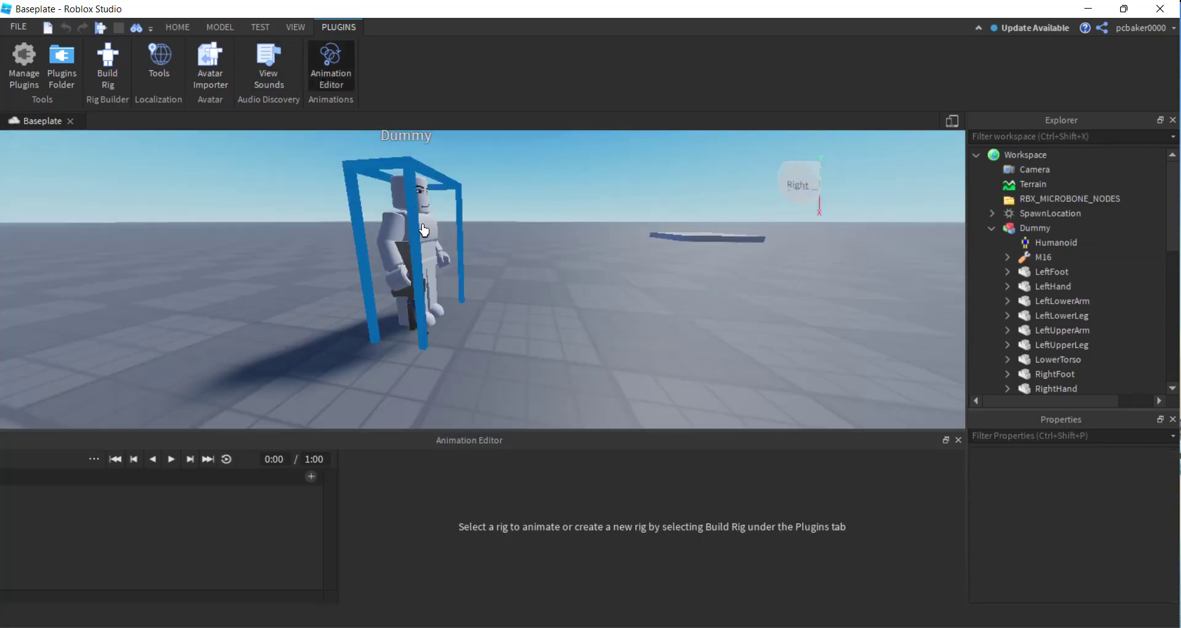
{"action": "left_click_drag", "start_coordinate": [575, 507], "coordinate": [401, 500]}
{"action": "type", "text": "M"}
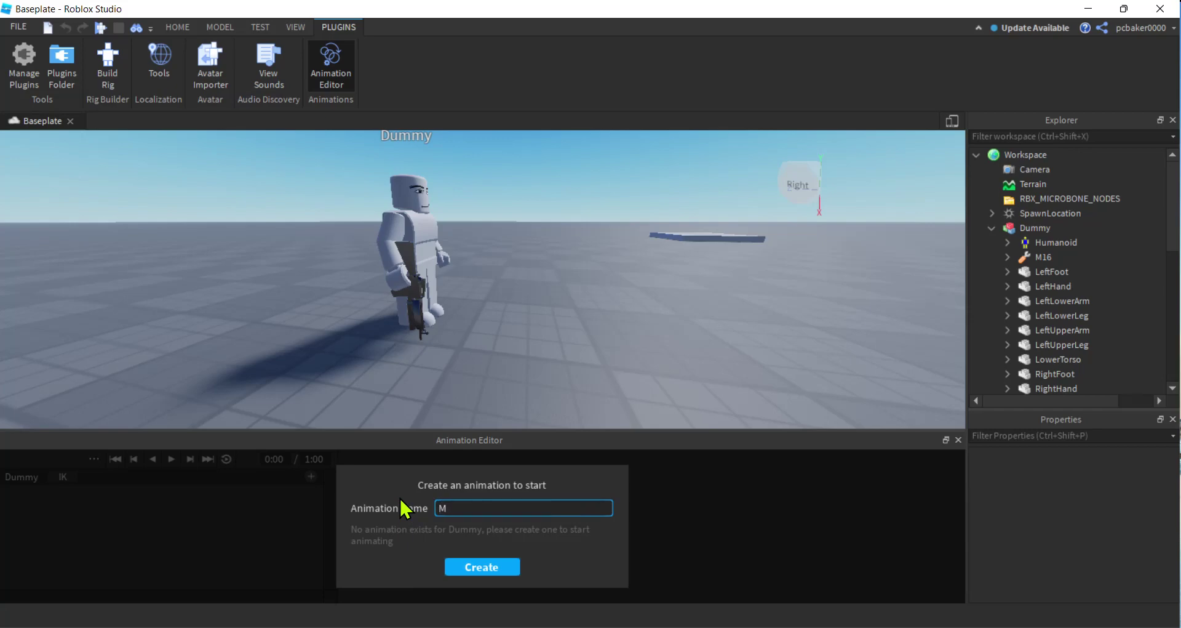
{"action": "type", "text": "16Carry"}
{"action": "left_click", "coordinate": [474, 568]}
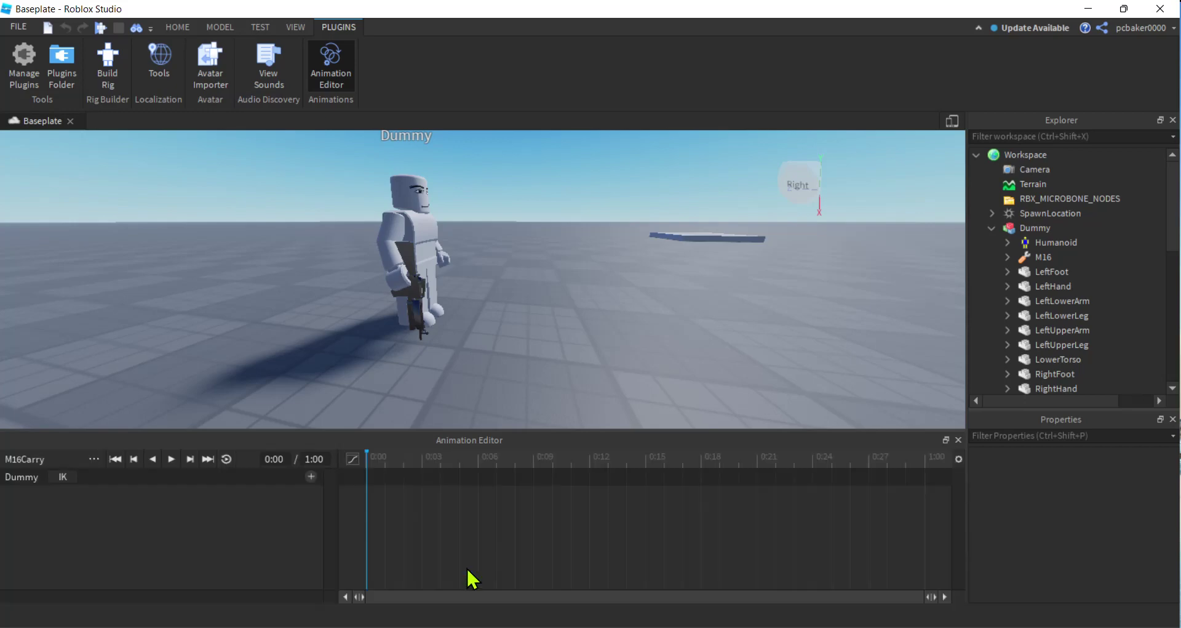
Set the M16Carry animation's priority to Action
{"action": "left_click", "coordinate": [94, 460]}
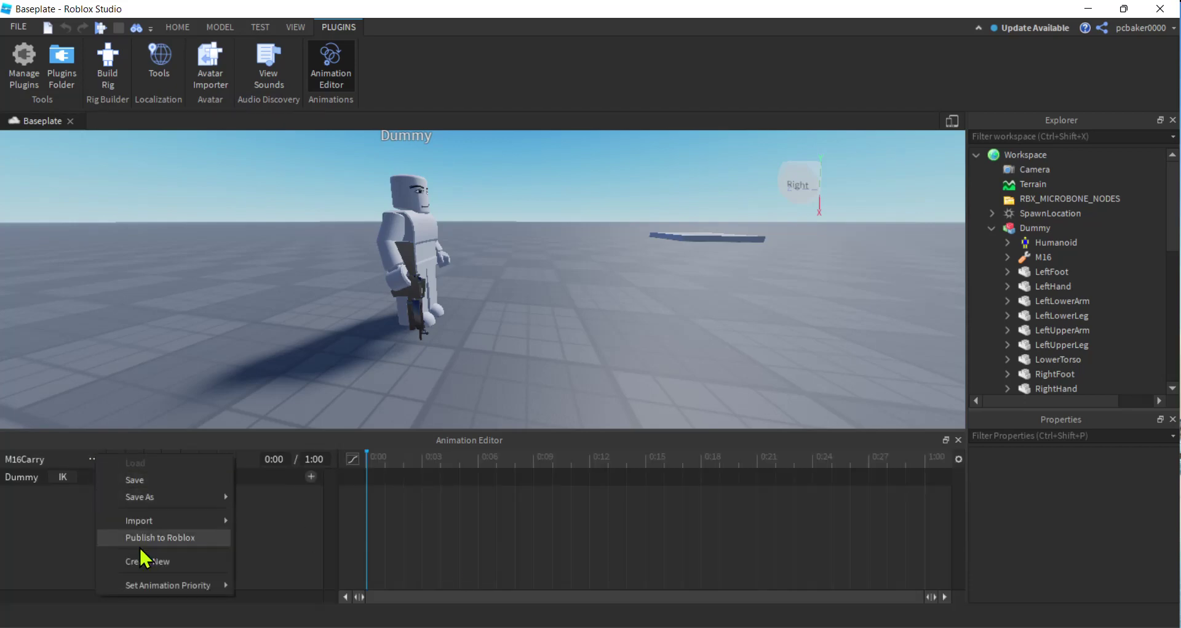
{"action": "mouse_move", "coordinate": [151, 588]}
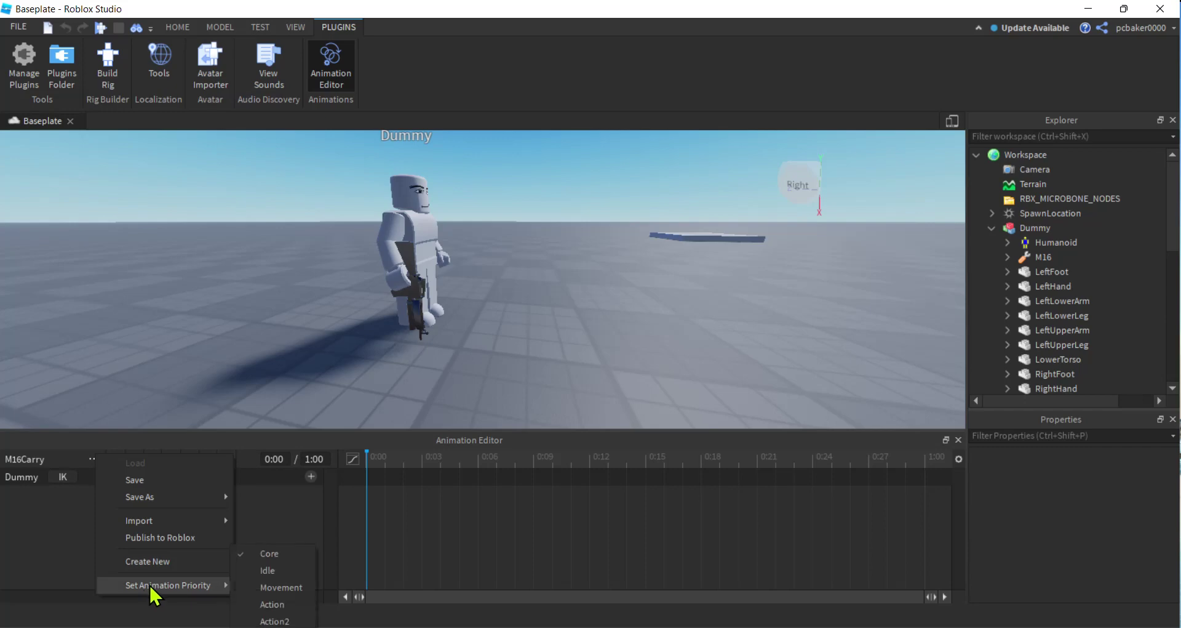
{"action": "left_click", "coordinate": [278, 604]}
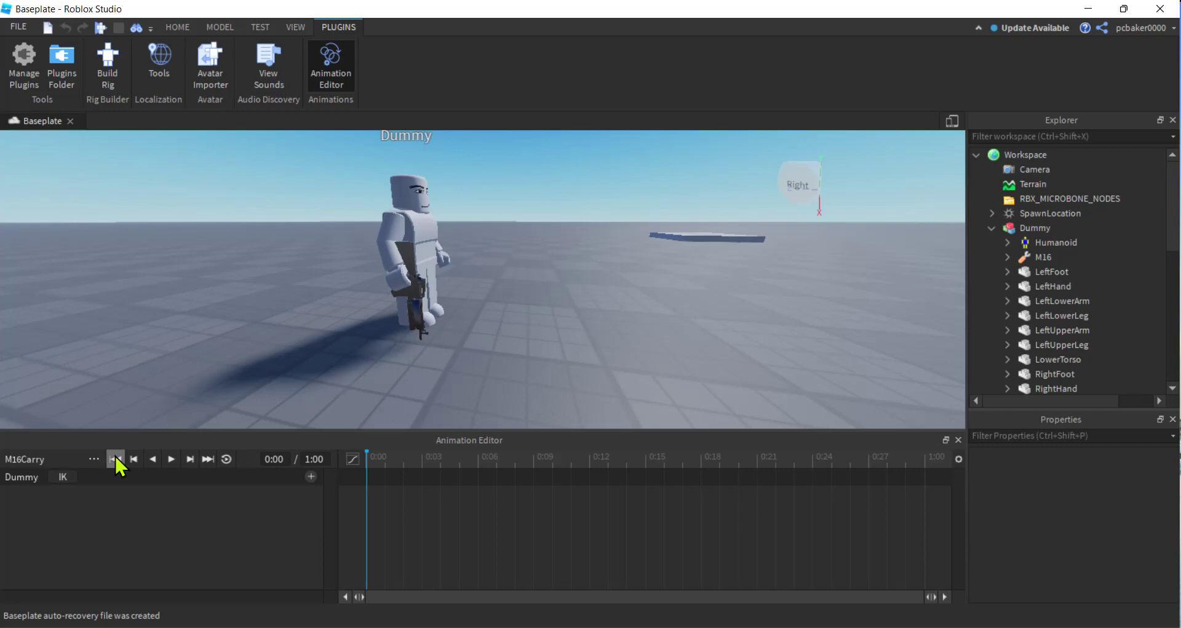
Save the M16Carry animation and expand the dummy's AnimSaves to show it
{"action": "left_click", "coordinate": [92, 459]}
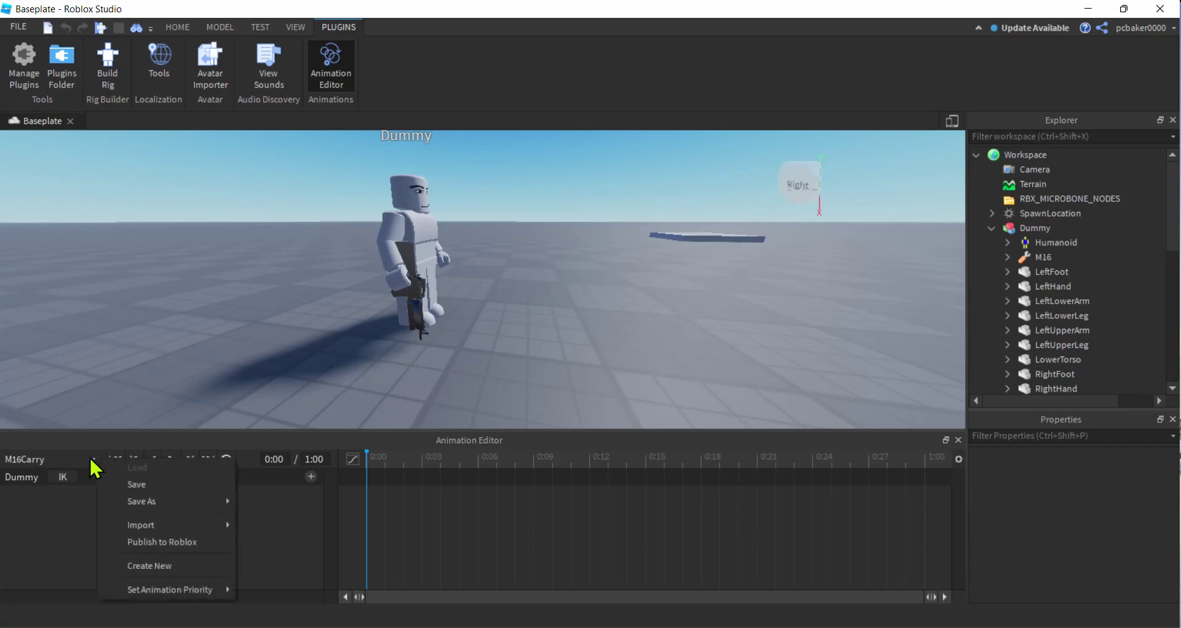
{"action": "left_click", "coordinate": [135, 486]}
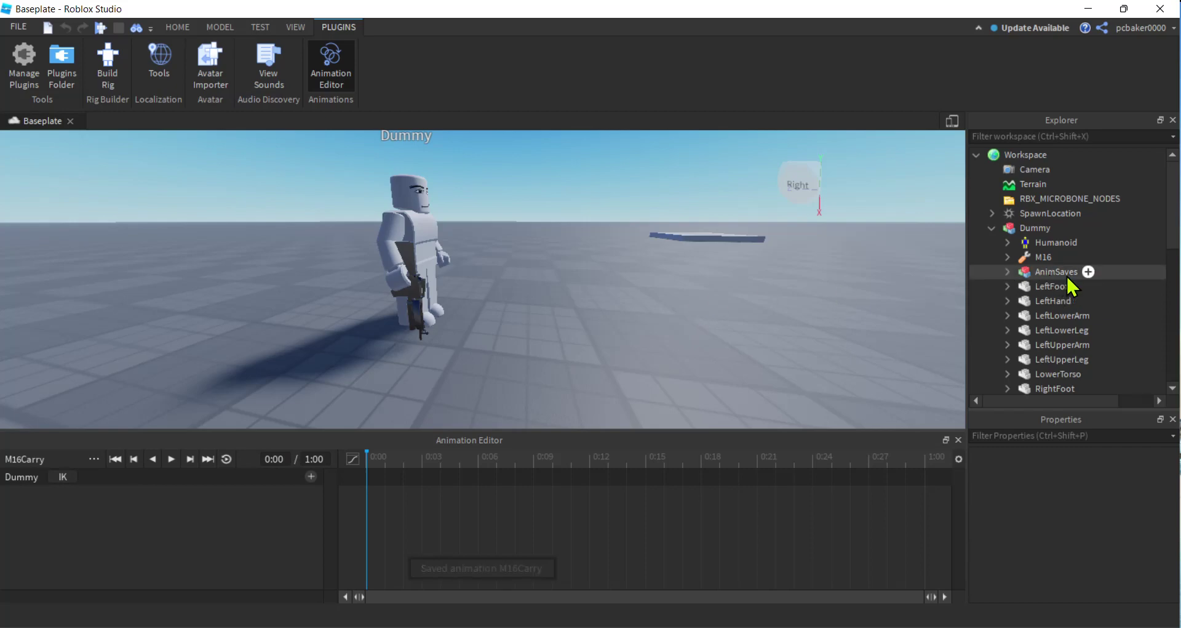
{"action": "left_click", "coordinate": [1008, 272]}
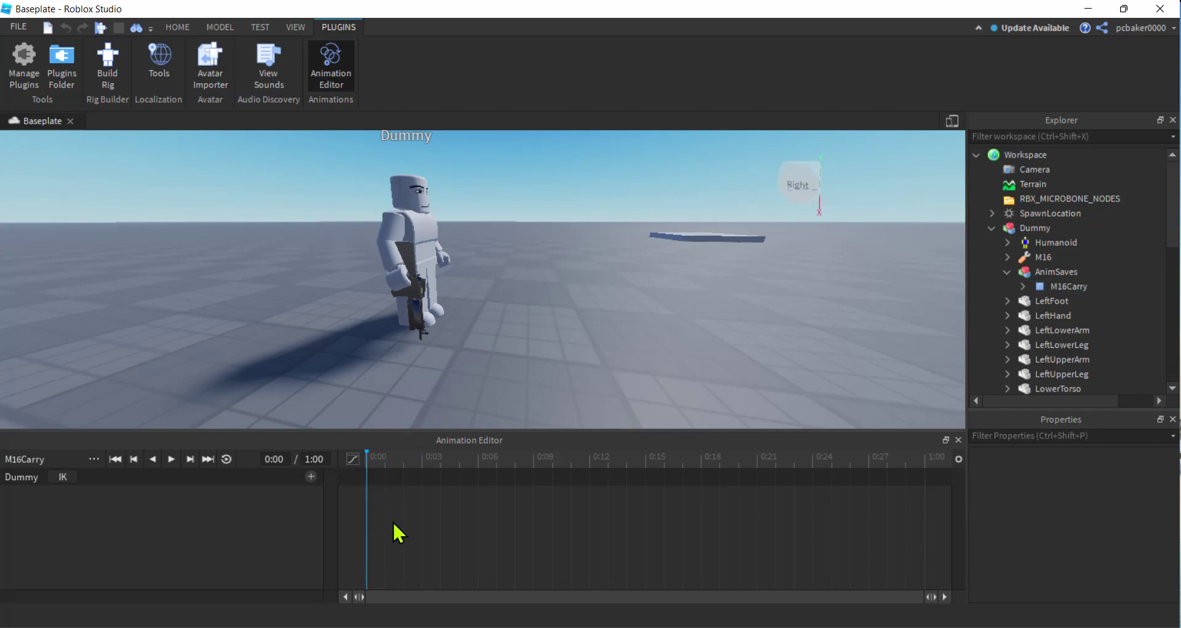
Rotate the dummy's upper torso sideways at frame 0:00 to start the carrying pose
{"action": "right_click_drag", "start_coordinate": [455, 375], "coordinate": [455, 375]}
{"action": "scroll", "coordinate": [456, 374], "scroll_direction": "up", "scroll_amount": 3}
{"action": "scroll", "coordinate": [455, 375], "scroll_direction": "down", "scroll_amount": 3}
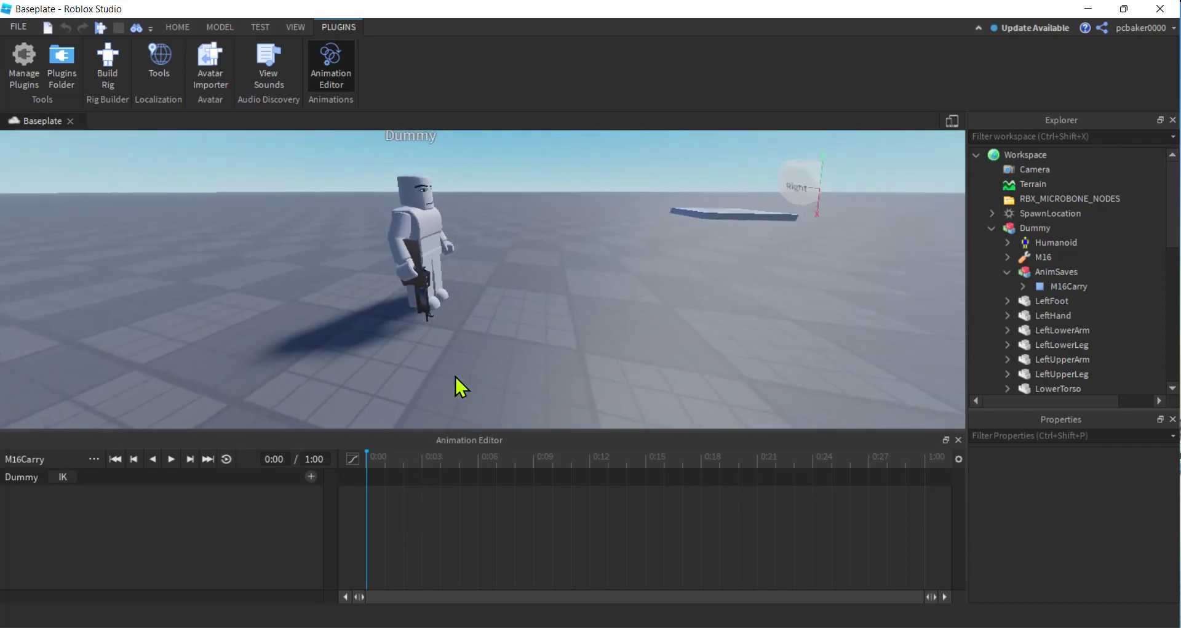
{"action": "left_click", "coordinate": [397, 231]}
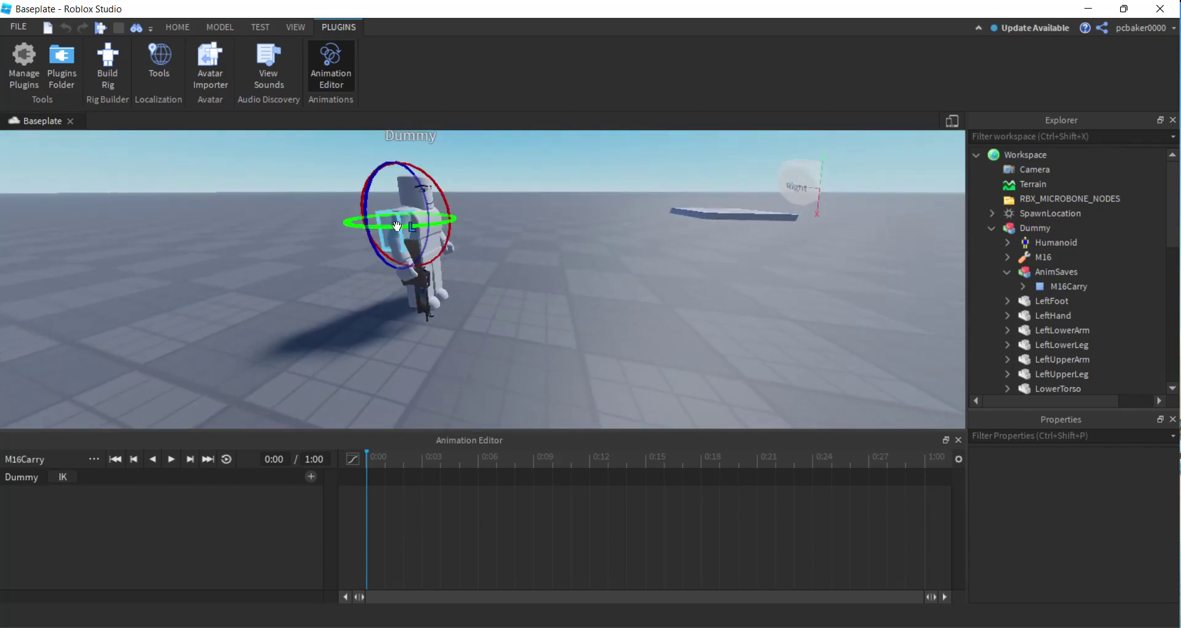
{"action": "right_click_drag", "start_coordinate": [522, 317], "coordinate": [561, 285]}
{"action": "scroll", "coordinate": [522, 316], "scroll_direction": "up", "scroll_amount": 3}
{"action": "scroll", "coordinate": [522, 317], "scroll_direction": "down", "scroll_amount": 2}
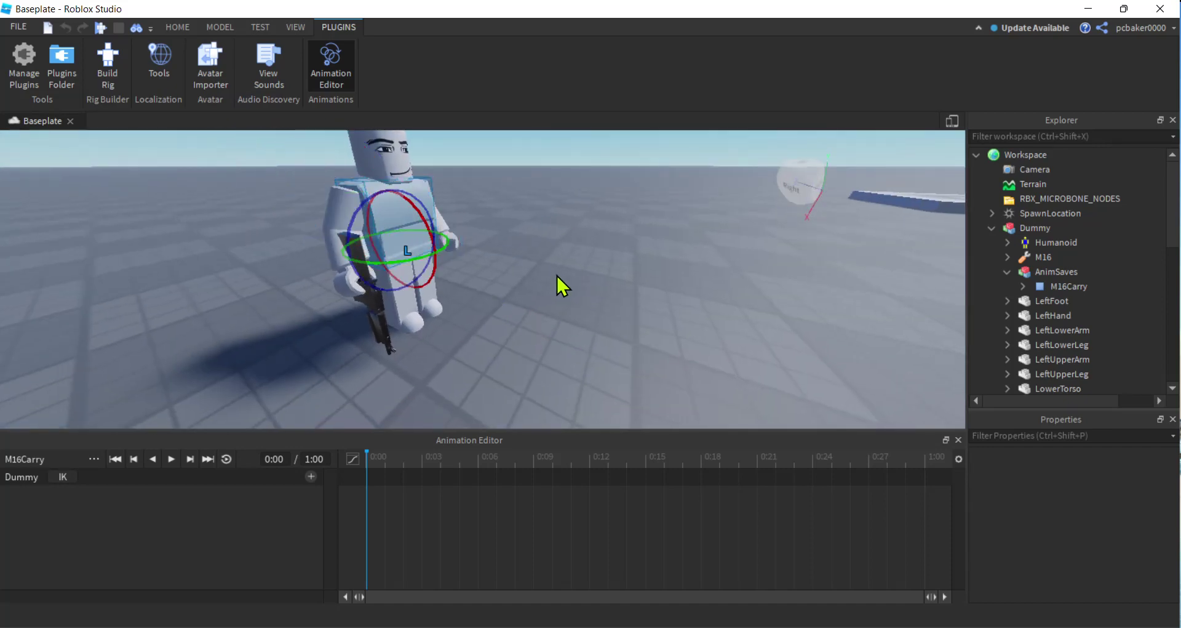
{"action": "scroll", "coordinate": [562, 285], "scroll_direction": "down", "scroll_amount": 3}
{"action": "left_click_drag", "start_coordinate": [526, 262], "coordinate": [483, 263]}
{"action": "mouse_move", "coordinate": [576, 317]}
{"action": "right_mouse_down"}
{"action": "mouse_move", "coordinate": [558, 299]}
{"action": "mouse_move", "coordinate": [575, 317]}
{"action": "right_mouse_up"}
{"action": "scroll", "coordinate": [557, 299], "scroll_direction": "up", "scroll_amount": 2}
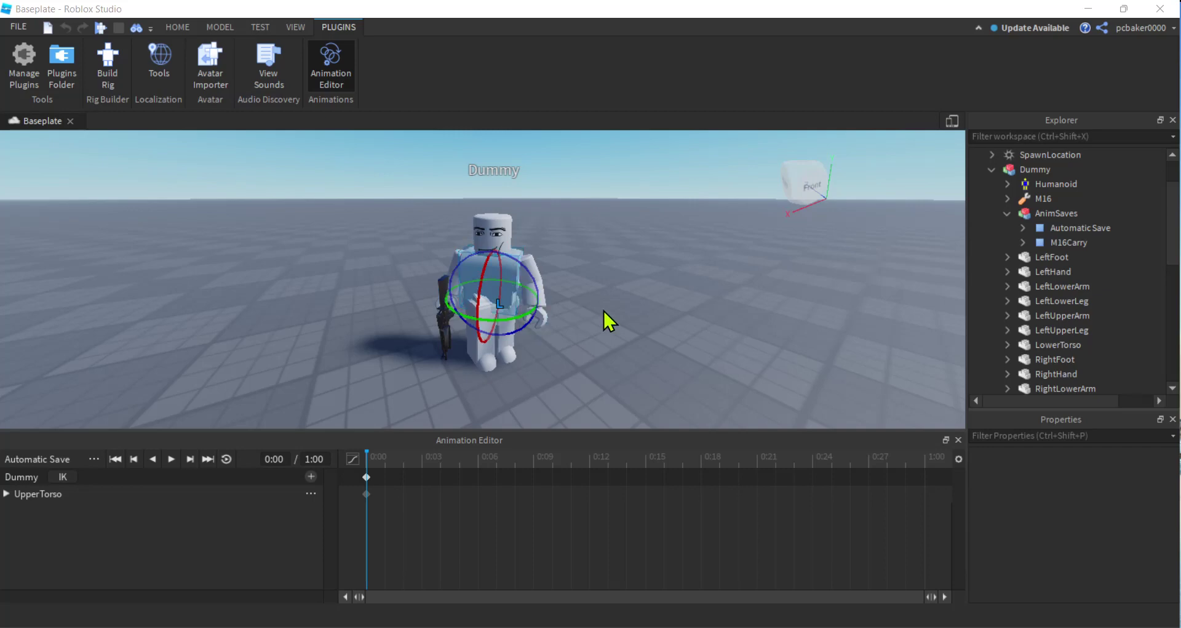
Rotate the dummy's head about its vertical axis to counter the torso's turn
{"action": "right_click_drag", "start_coordinate": [591, 307], "coordinate": [572, 265]}
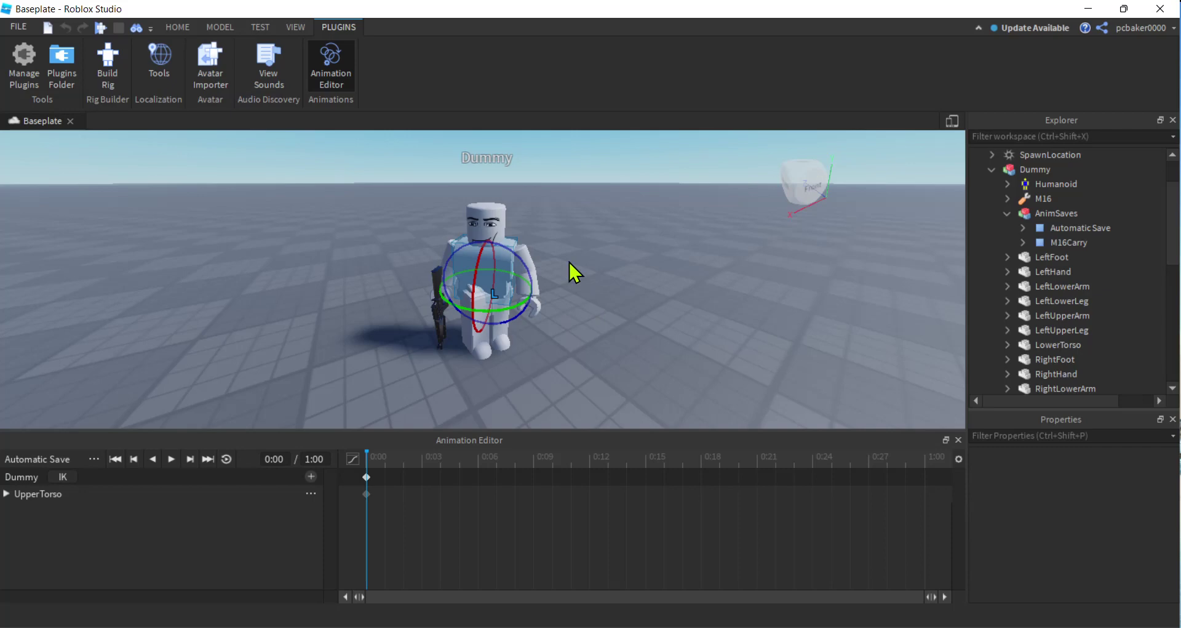
{"action": "left_click", "coordinate": [494, 216]}
{"action": "right_click_drag", "start_coordinate": [681, 294], "coordinate": [714, 301]}
{"action": "left_click_drag", "start_coordinate": [515, 347], "coordinate": [539, 338]}
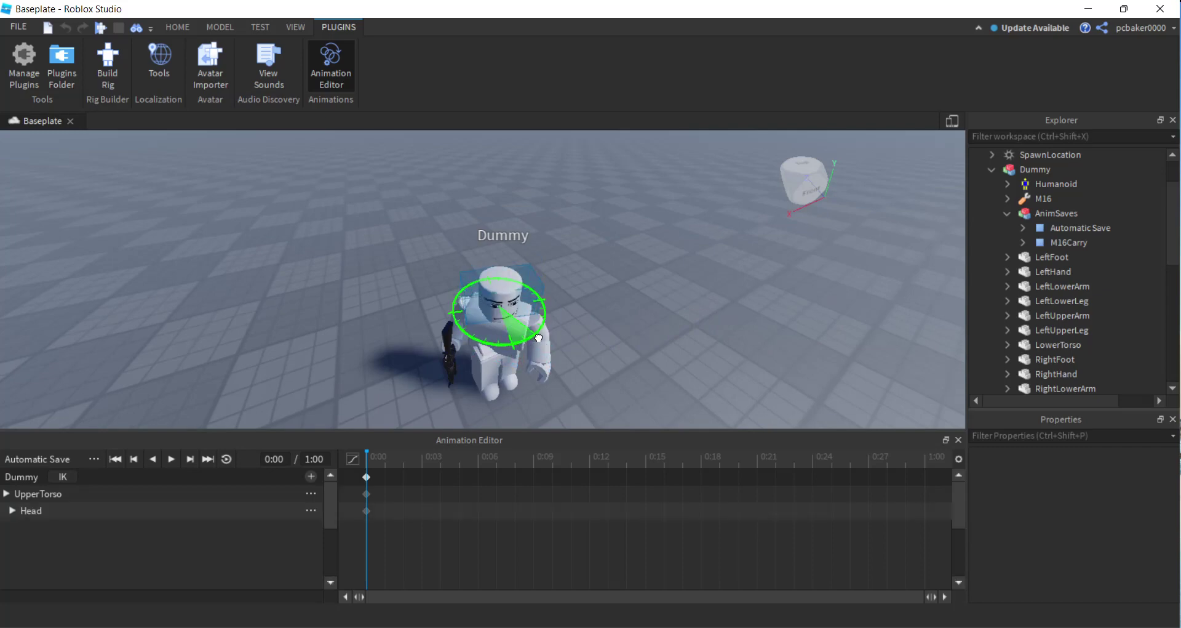
{"action": "left_click_drag", "start_coordinate": [544, 334], "coordinate": [548, 339]}
{"action": "scroll", "coordinate": [575, 350], "scroll_direction": "down", "scroll_amount": 3}
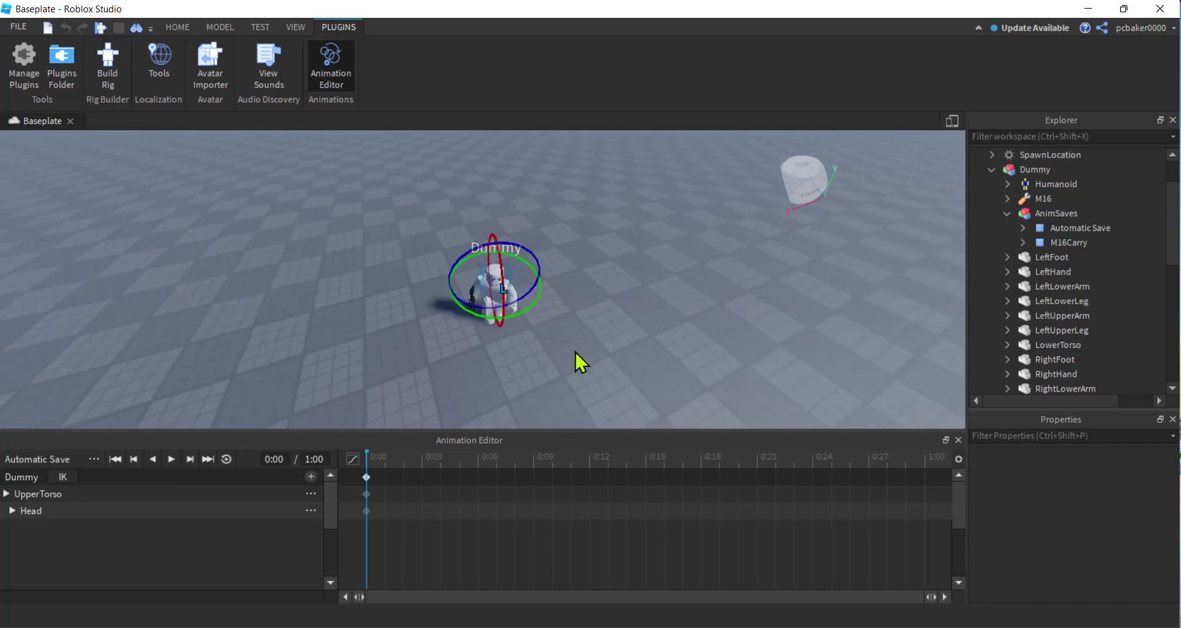
Fine-tune the head's rotation about its vertical axis so the face looks straight ahead
{"action": "scroll", "coordinate": [575, 349], "scroll_direction": "up", "scroll_amount": 3}
{"action": "right_click_drag", "start_coordinate": [575, 350], "coordinate": [575, 350]}
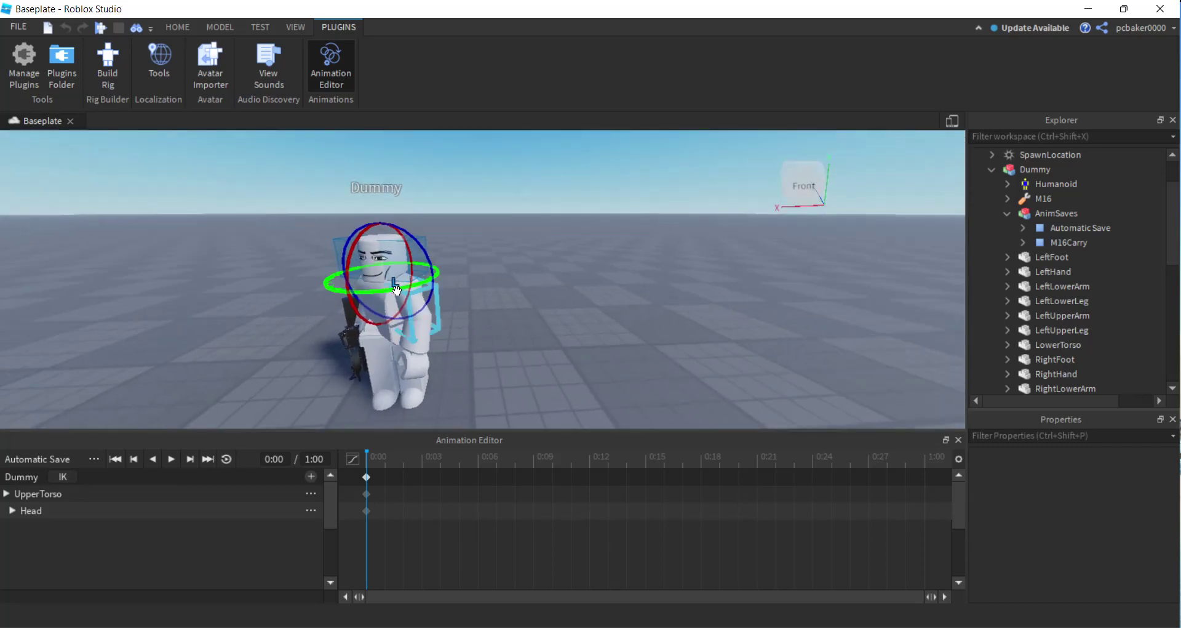
{"action": "left_click", "coordinate": [390, 335]}
{"action": "left_click", "coordinate": [394, 259]}
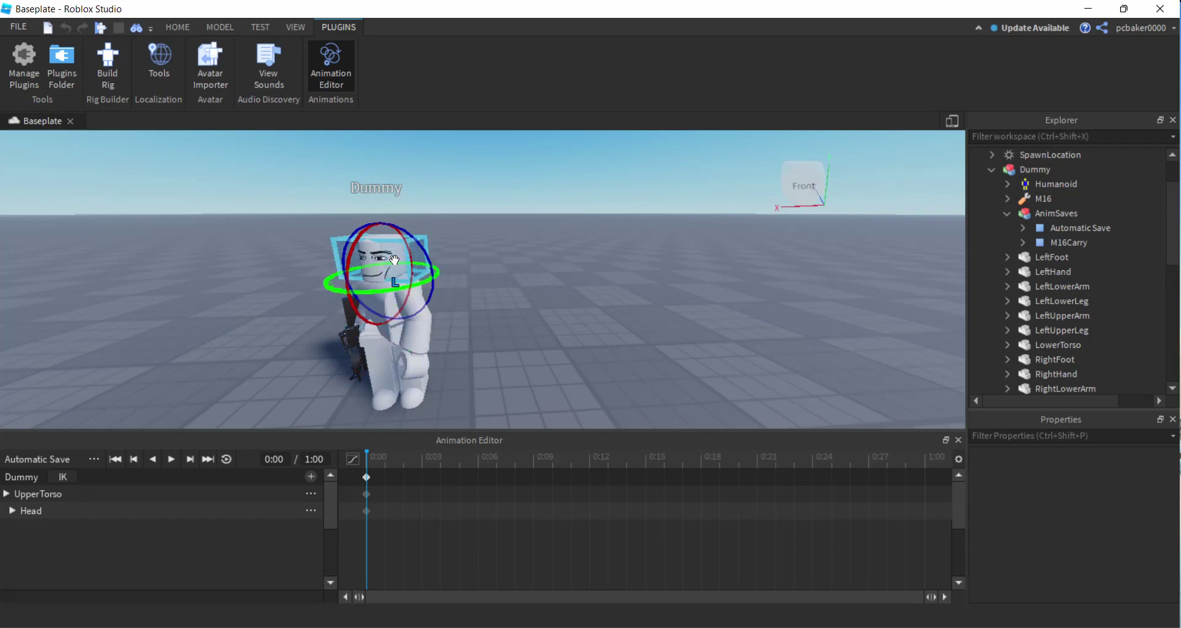
{"action": "left_click_drag", "start_coordinate": [383, 290], "coordinate": [394, 293]}
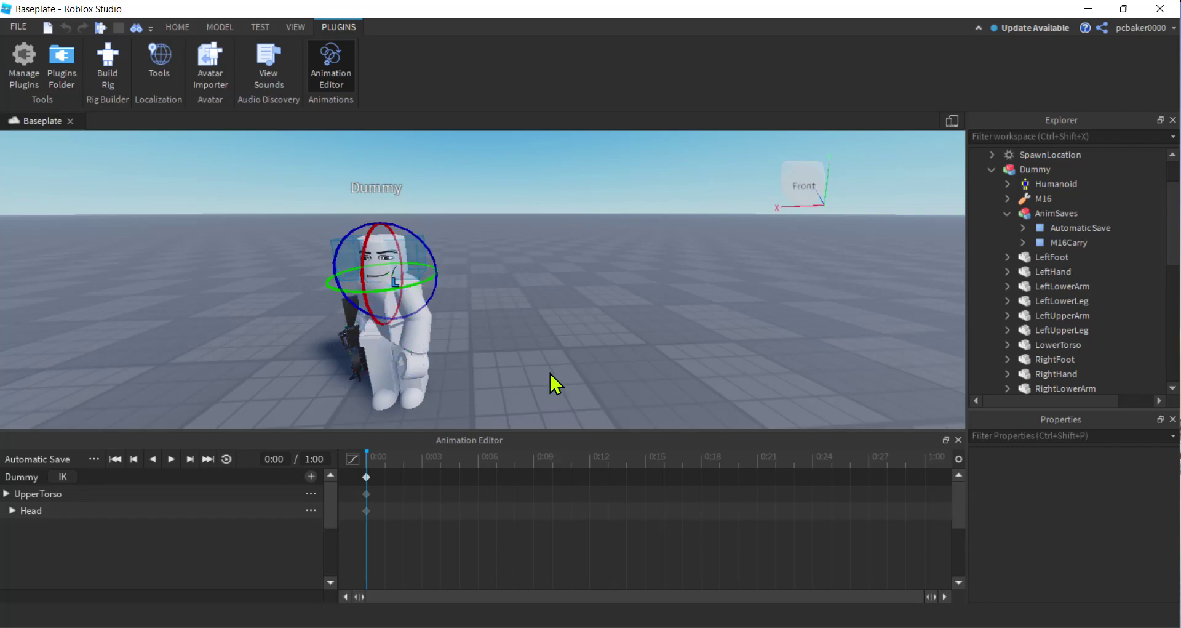
{"action": "scroll", "coordinate": [549, 372], "scroll_direction": "down", "scroll_amount": 1}
{"action": "key", "text": "a"}
{"action": "right_click_drag", "start_coordinate": [562, 357], "coordinate": [562, 356]}
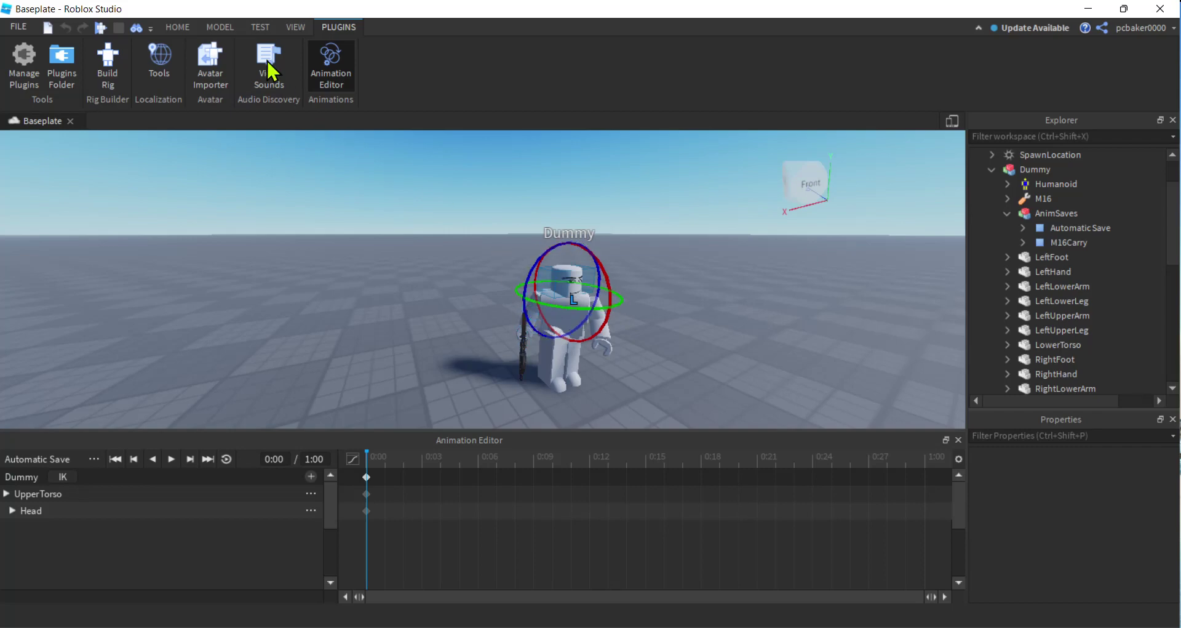
Set the rotation snap increment to 7.5 degrees
{"action": "left_click", "coordinate": [220, 27]}
{"action": "left_click", "coordinate": [384, 55]}
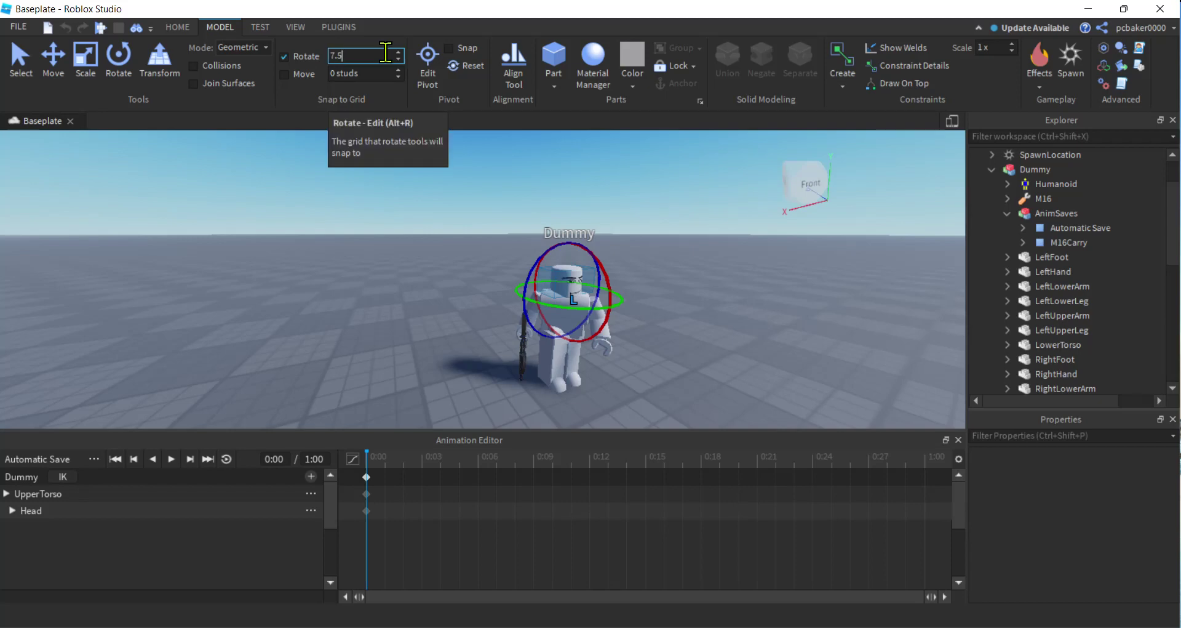
{"action": "left_click", "coordinate": [619, 239]}
Rotate the dummy's right upper arm forward and up so the rifle is raised in front
{"action": "right_click_drag", "start_coordinate": [655, 338], "coordinate": [658, 334]}
{"action": "left_click", "coordinate": [471, 311]}
{"action": "right_click_drag", "start_coordinate": [471, 311], "coordinate": [556, 345]}
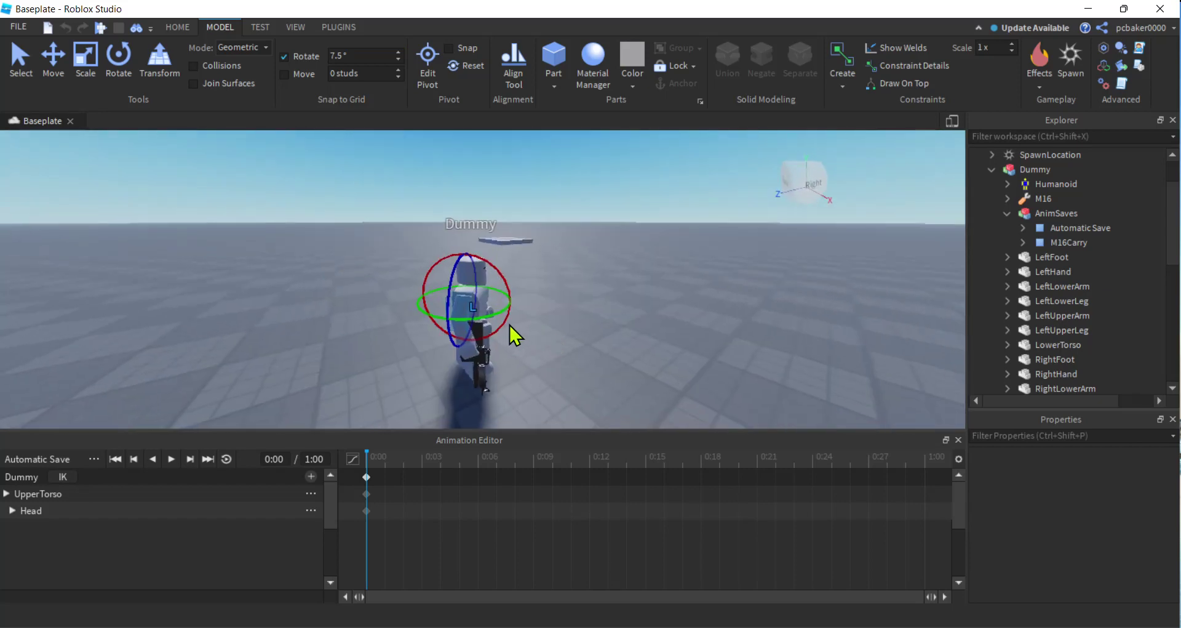
{"action": "left_click_drag", "start_coordinate": [505, 321], "coordinate": [522, 284]}
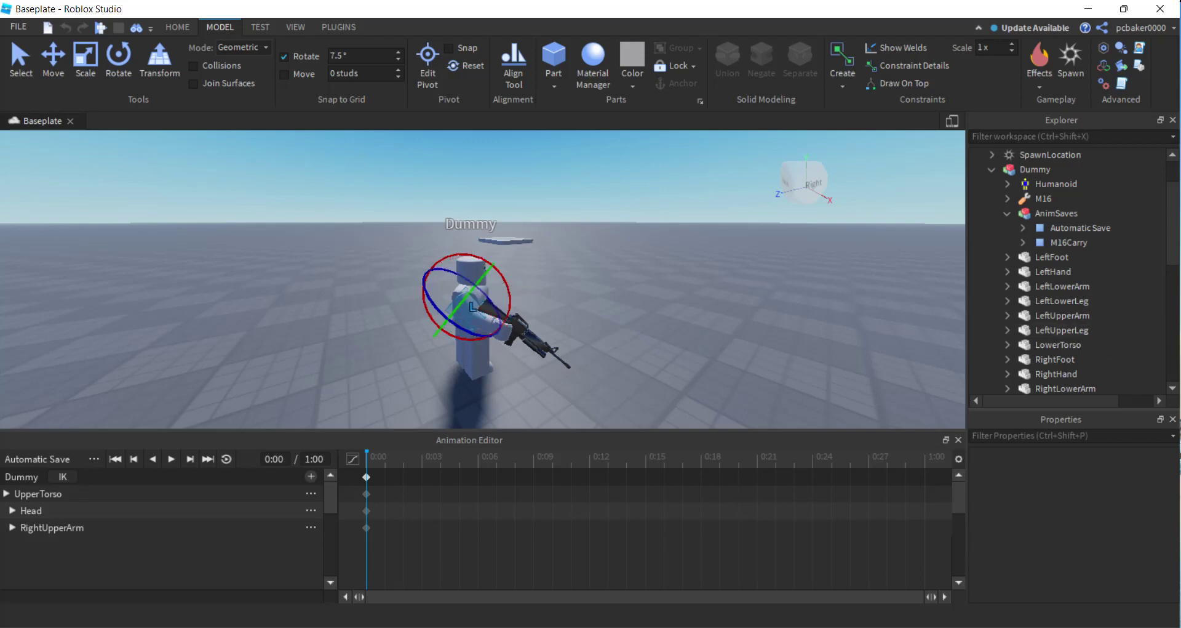
Rotate the right upper arm inward so the rifle crosses in front of the dummy's body
{"action": "right_click_drag", "start_coordinate": [724, 294], "coordinate": [725, 296]}
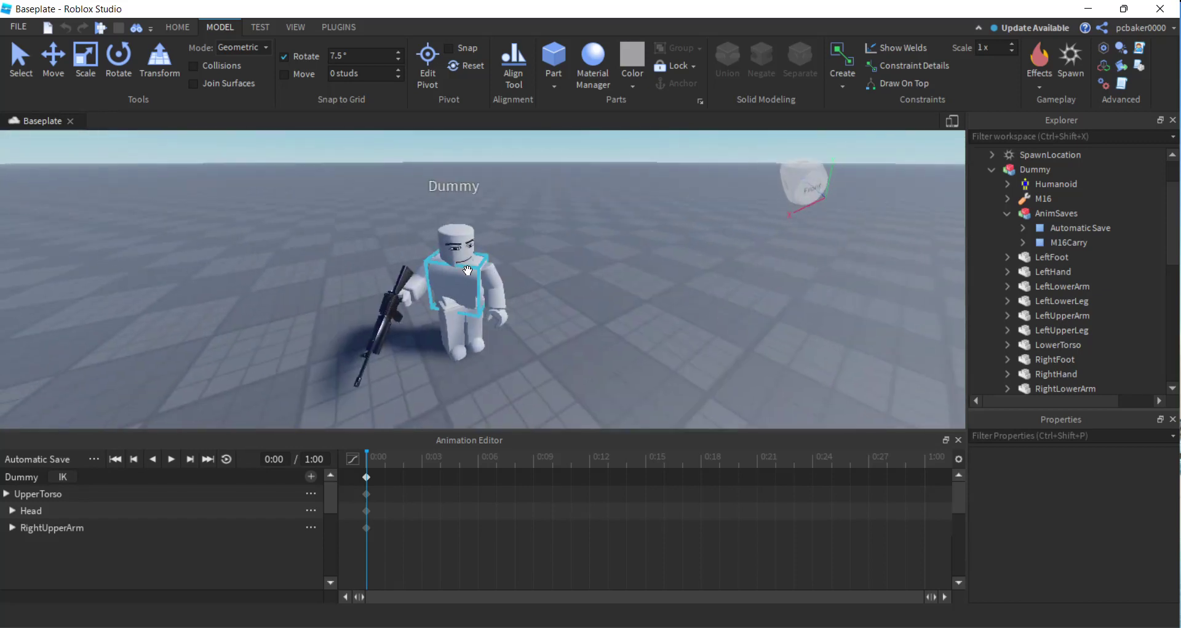
{"action": "left_click", "coordinate": [424, 267]}
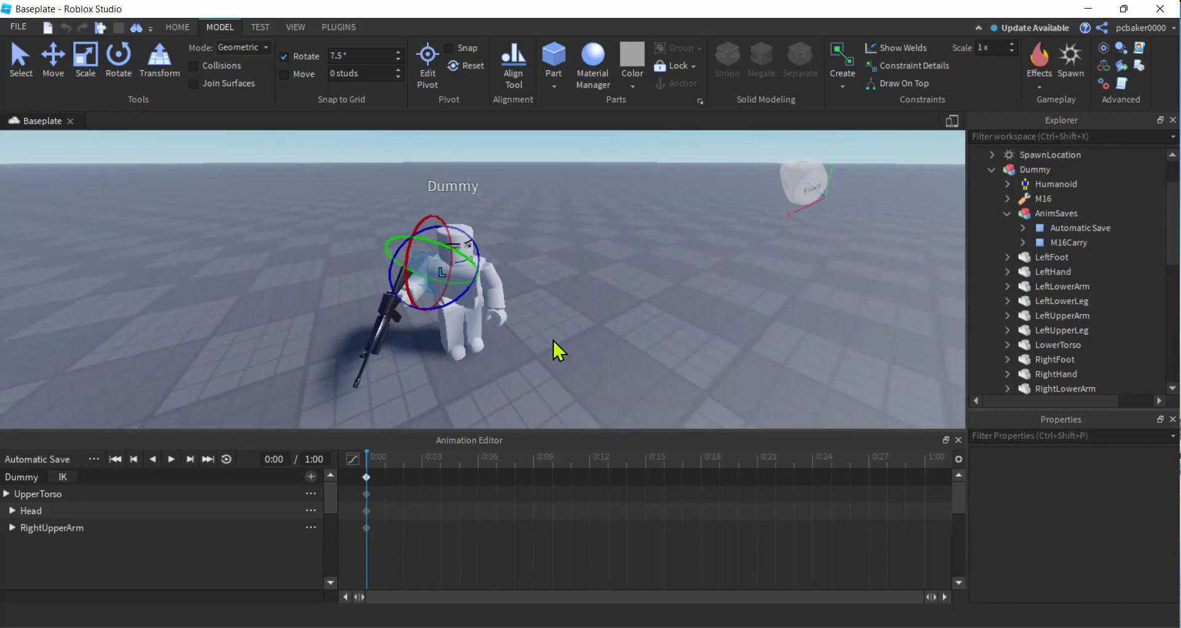
{"action": "right_click_drag", "start_coordinate": [552, 339], "coordinate": [552, 336]}
{"action": "left_click_drag", "start_coordinate": [480, 308], "coordinate": [541, 268]}
{"action": "right_click_drag", "start_coordinate": [573, 290], "coordinate": [501, 293]}
{"action": "left_click_drag", "start_coordinate": [483, 283], "coordinate": [480, 291]}
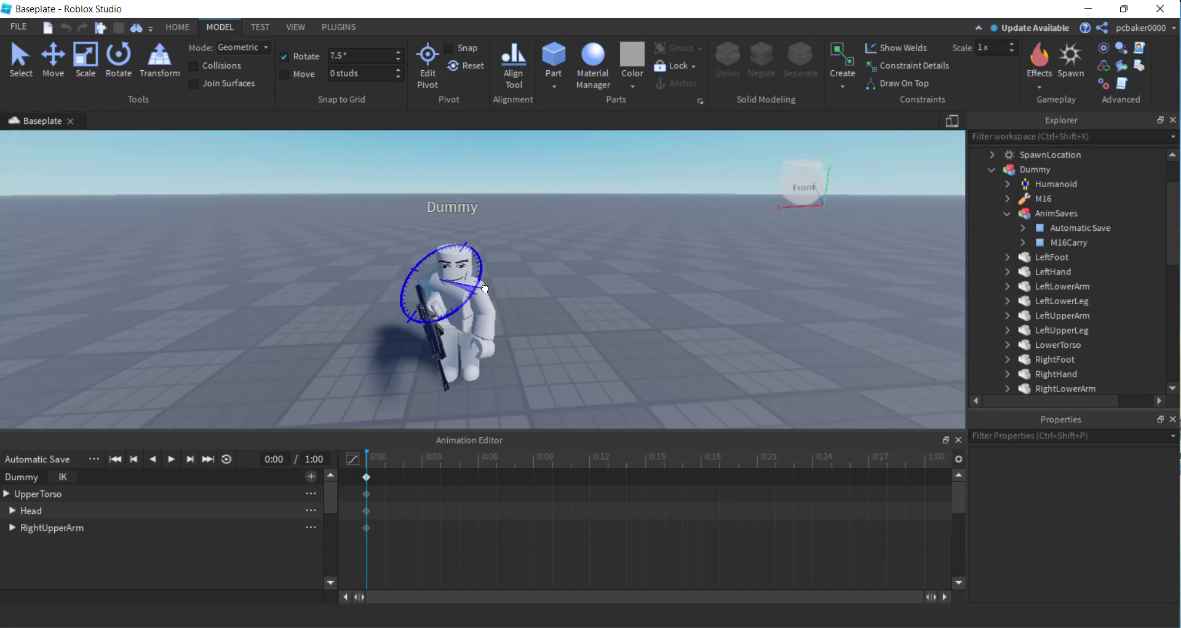
{"action": "left_click_drag", "start_coordinate": [486, 287], "coordinate": [511, 294]}
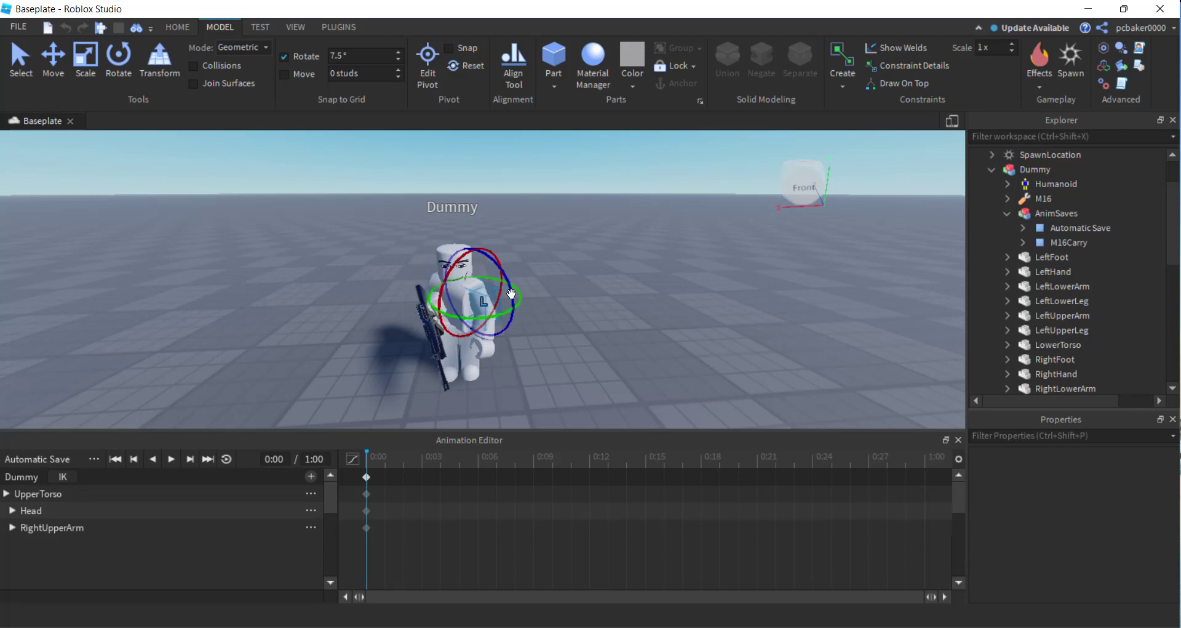
{"action": "left_click", "coordinate": [535, 323]}
{"action": "right_click_drag", "start_coordinate": [537, 348], "coordinate": [537, 348]}
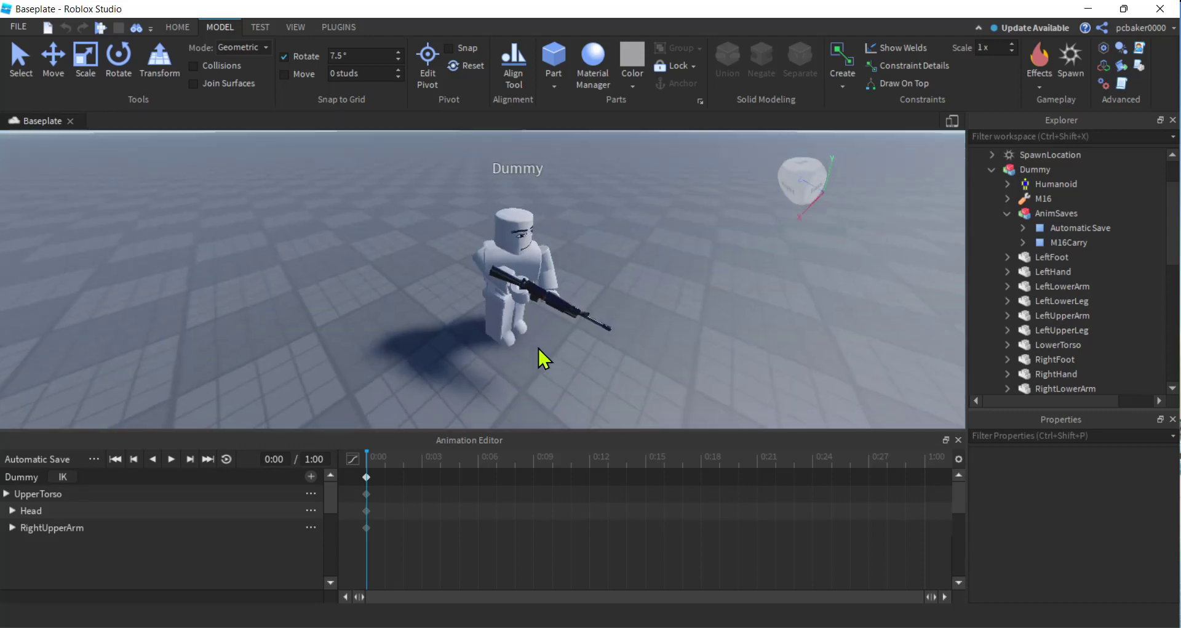
Adjust the right upper arm's rotation slightly to refine how the rifle sits across the chest
{"action": "left_click", "coordinate": [473, 261]}
{"action": "left_click_drag", "start_coordinate": [470, 255], "coordinate": [481, 241]}
{"action": "mouse_move", "coordinate": [725, 369]}
{"action": "right_mouse_down"}
{"action": "mouse_move", "coordinate": [725, 381]}
{"action": "mouse_move", "coordinate": [725, 370]}
{"action": "right_mouse_up"}
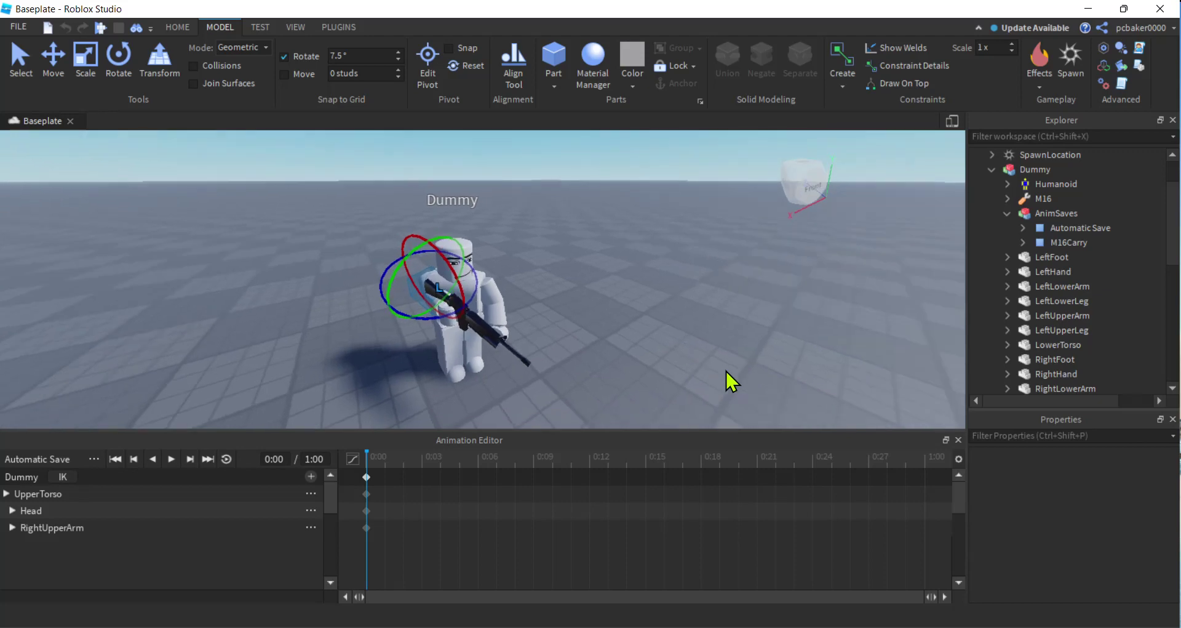
Rotate the right lower arm slightly to bring the rifle closer to the dummy's chest
{"action": "key", "text": "a"}
{"action": "left_click", "coordinate": [579, 367]}
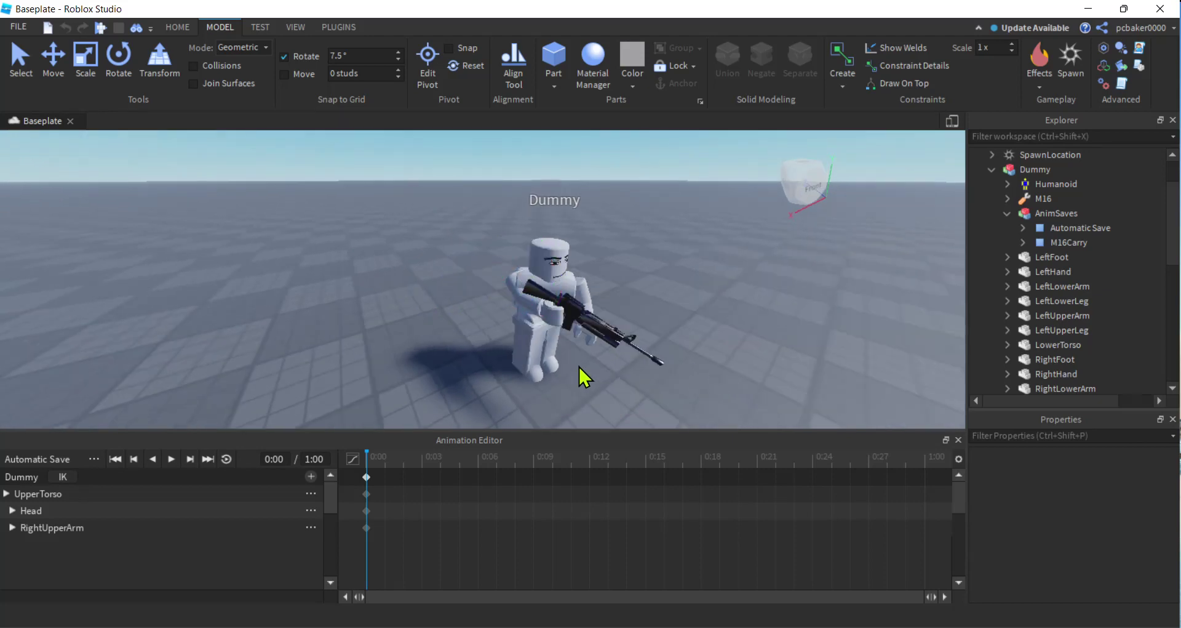
{"action": "left_click", "coordinate": [531, 306]}
{"action": "left_click_drag", "start_coordinate": [514, 334], "coordinate": [527, 326]}
Rotate the dummy's right hand to turn the rifle from across the body toward the front
{"action": "right_click_drag", "start_coordinate": [733, 376], "coordinate": [732, 375]}
{"action": "key", "text": "d"}
{"action": "scroll", "coordinate": [733, 375], "scroll_direction": "down", "scroll_amount": 2}
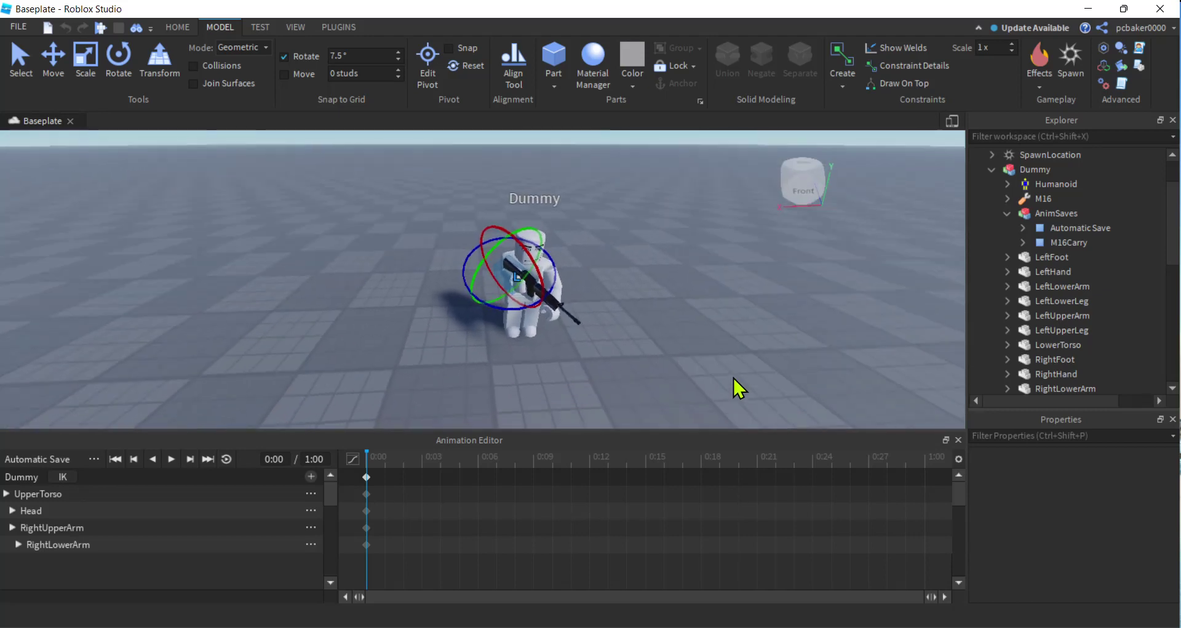
{"action": "scroll", "coordinate": [733, 375], "scroll_direction": "up", "scroll_amount": 2}
{"action": "key", "text": "d"}
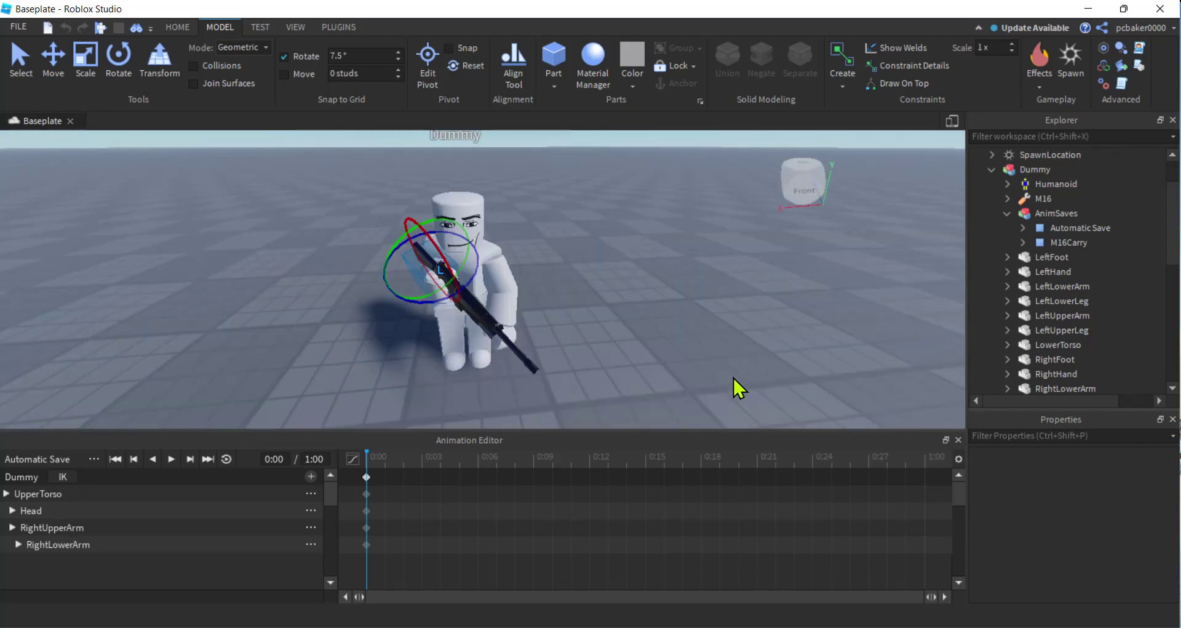
{"action": "left_click", "coordinate": [492, 341]}
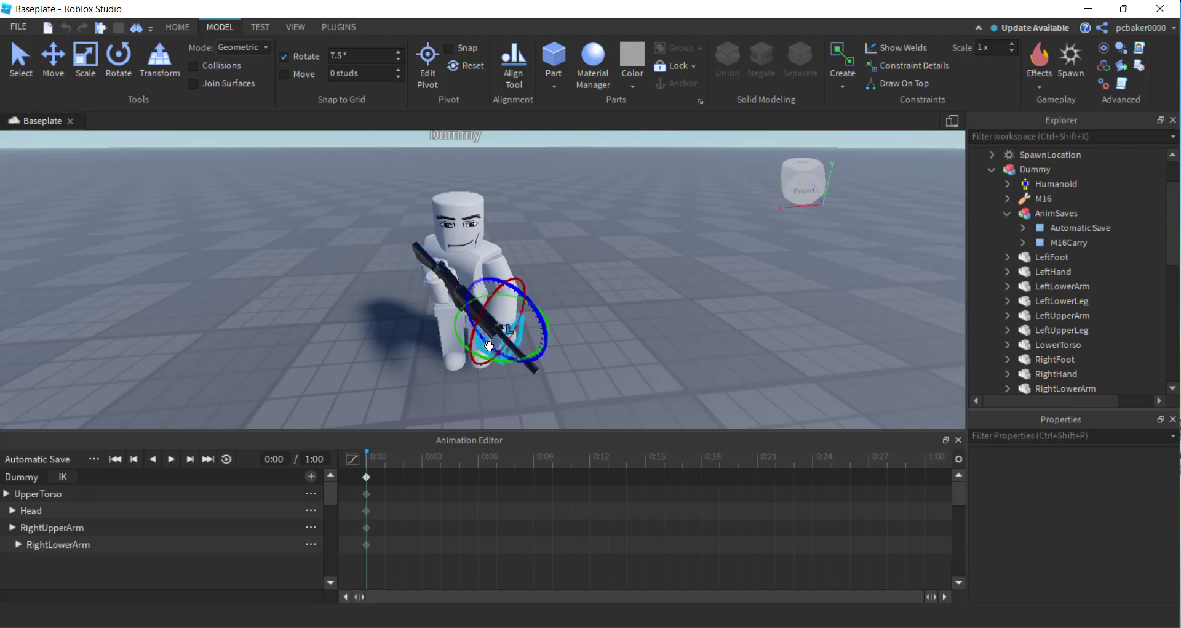
{"action": "left_click", "coordinate": [434, 289]}
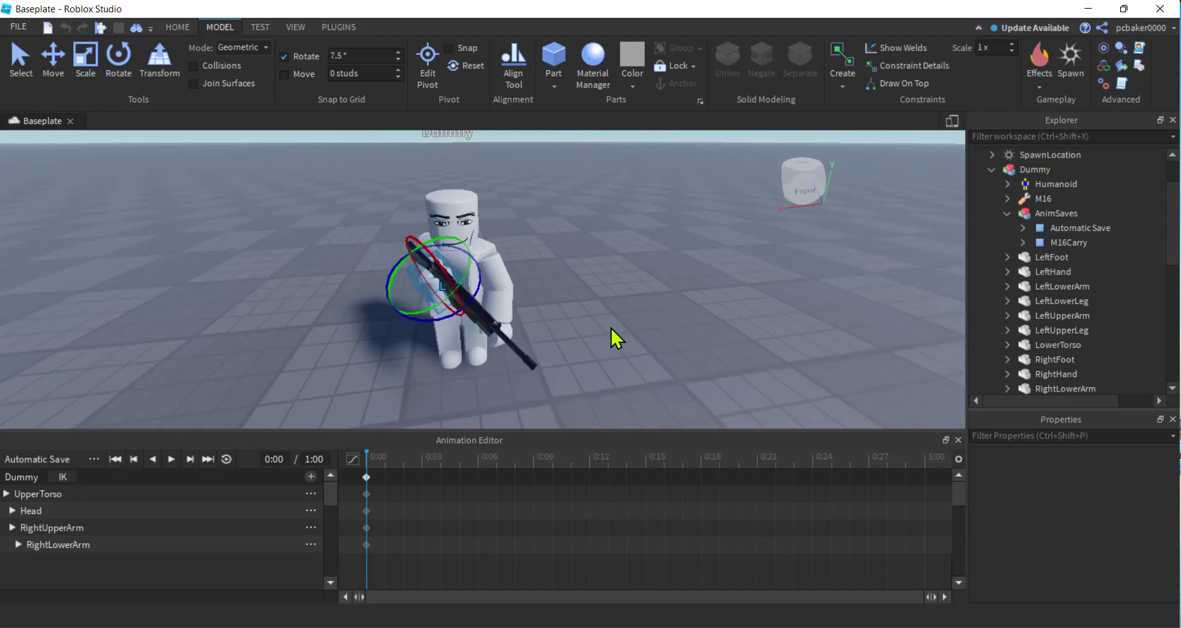
{"action": "right_click_drag", "start_coordinate": [611, 326], "coordinate": [611, 326]}
{"action": "left_click_drag", "start_coordinate": [471, 270], "coordinate": [457, 288]}
{"action": "right_click_drag", "start_coordinate": [527, 302], "coordinate": [544, 307]}
{"action": "left_click", "coordinate": [652, 309]}
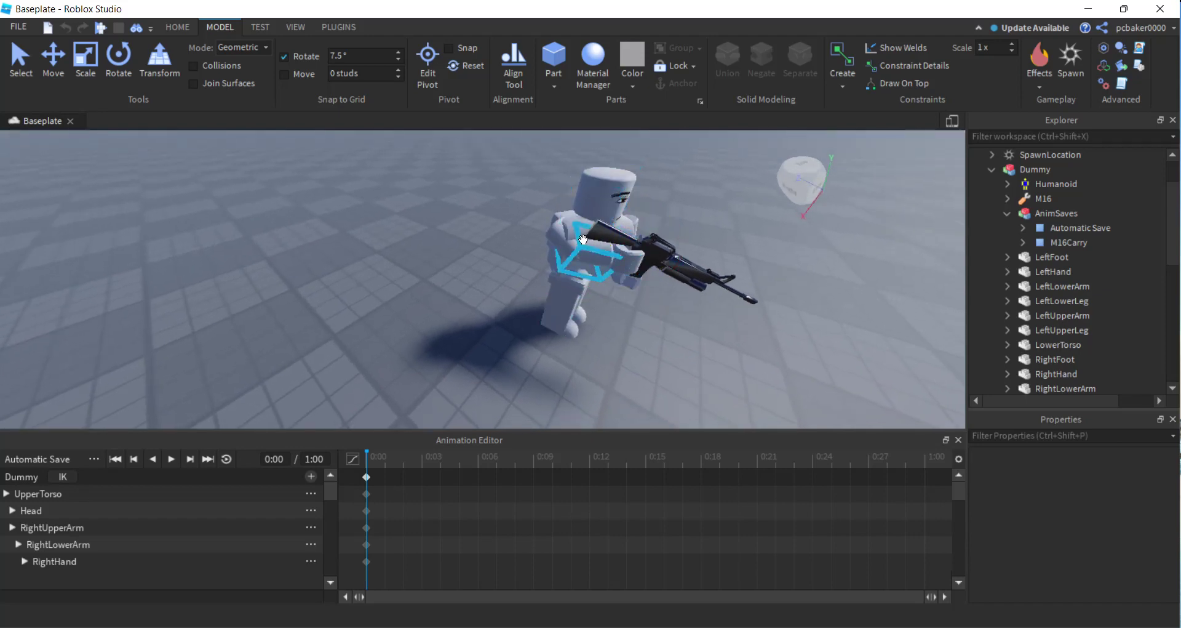
Adjust the right hand's rotation again to raise the rifle's barrel closer to level
{"action": "right_click_drag", "start_coordinate": [668, 320], "coordinate": [668, 321]}
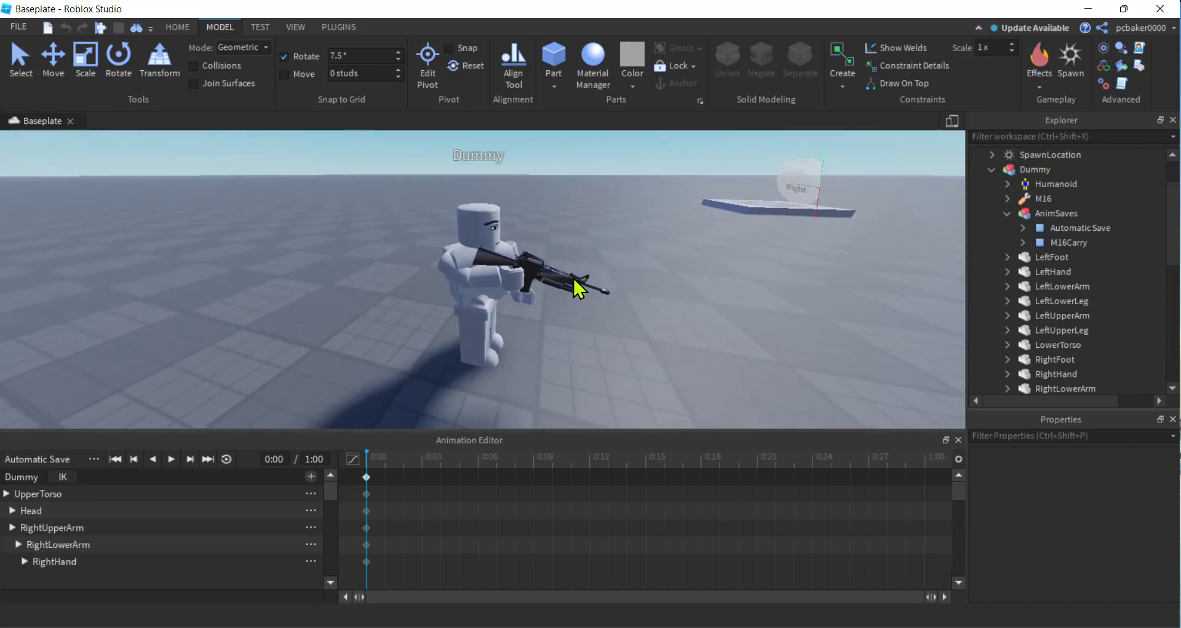
{"action": "left_click", "coordinate": [508, 280]}
{"action": "left_click_drag", "start_coordinate": [541, 253], "coordinate": [529, 245]}
{"action": "right_click_drag", "start_coordinate": [610, 337], "coordinate": [610, 336]}
{"action": "left_click", "coordinate": [595, 327]}
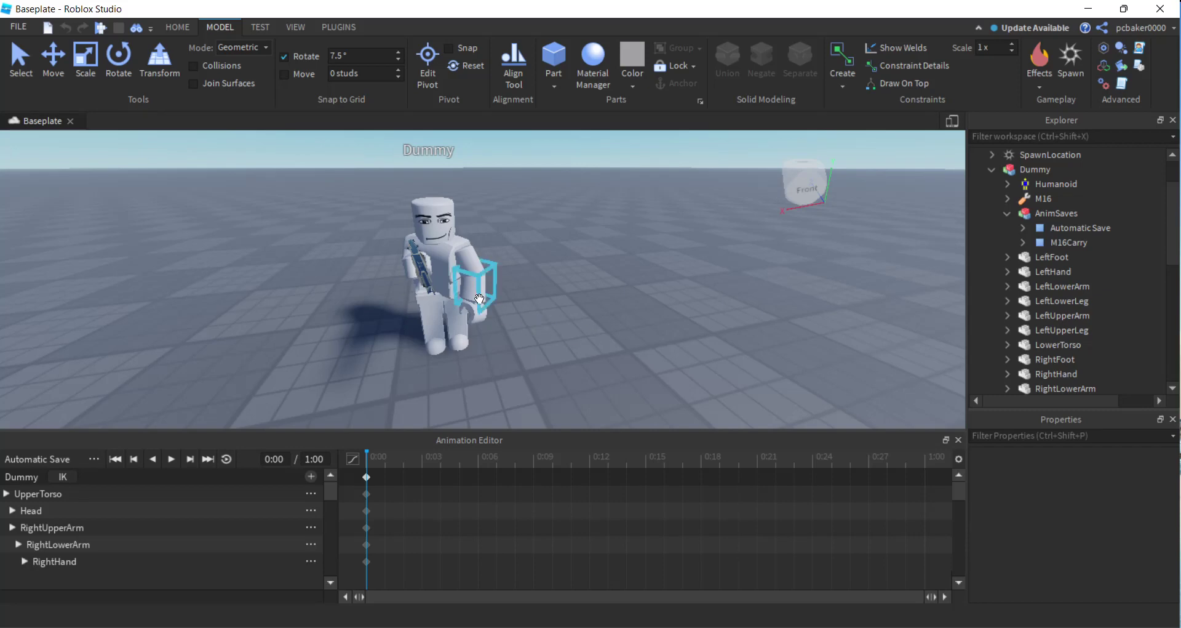
Rotate the dummy's left upper arm forward toward the rifle
{"action": "right_click_drag", "start_coordinate": [525, 326], "coordinate": [525, 326]}
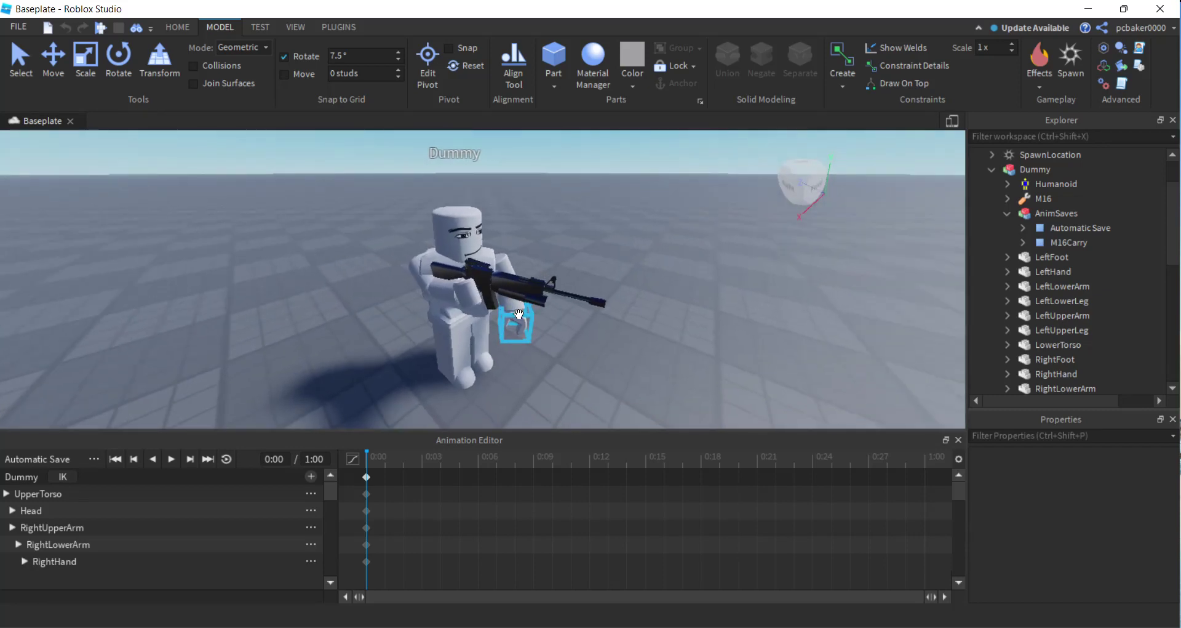
{"action": "right_click_drag", "start_coordinate": [640, 323], "coordinate": [640, 323]}
{"action": "left_click", "coordinate": [478, 271]}
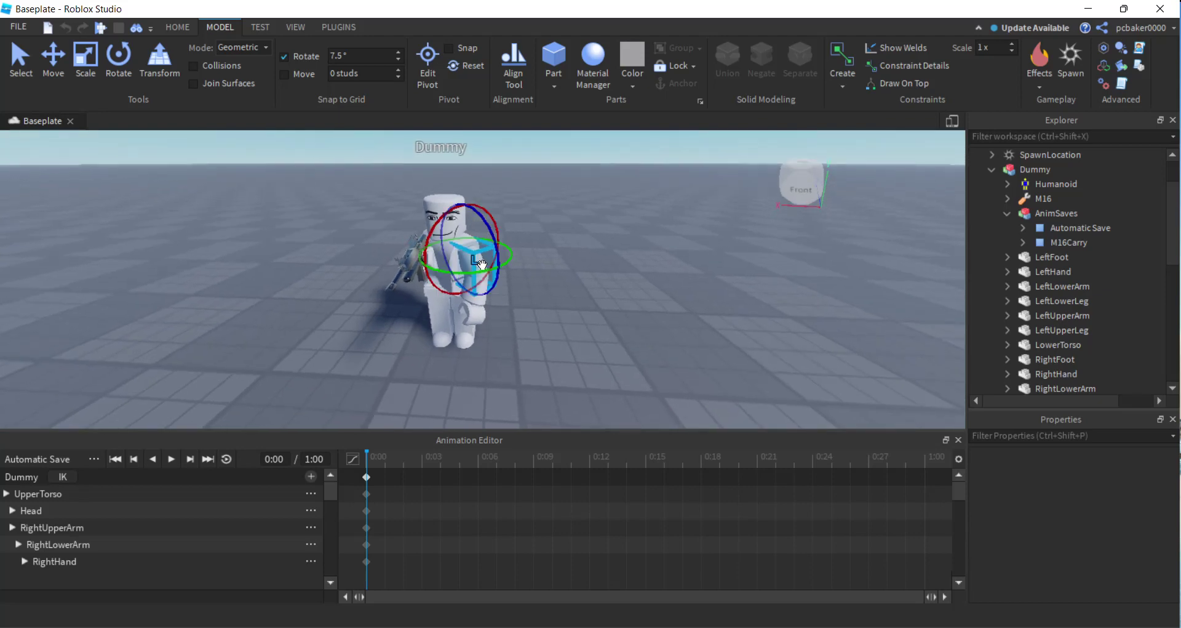
{"action": "right_click_drag", "start_coordinate": [477, 270], "coordinate": [477, 270]}
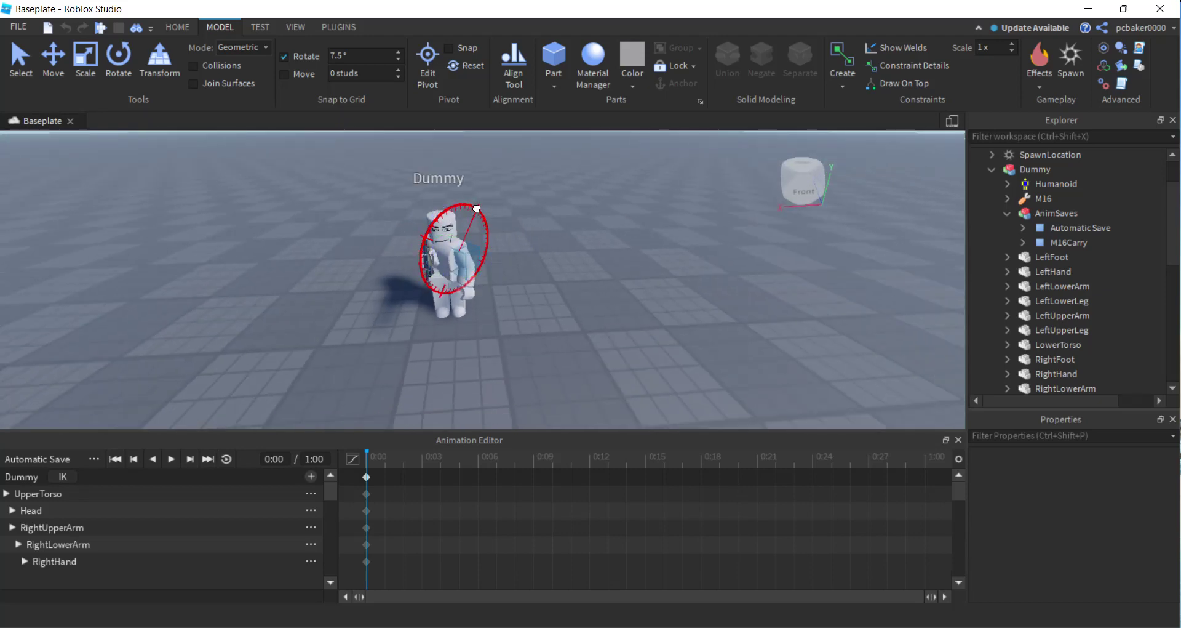